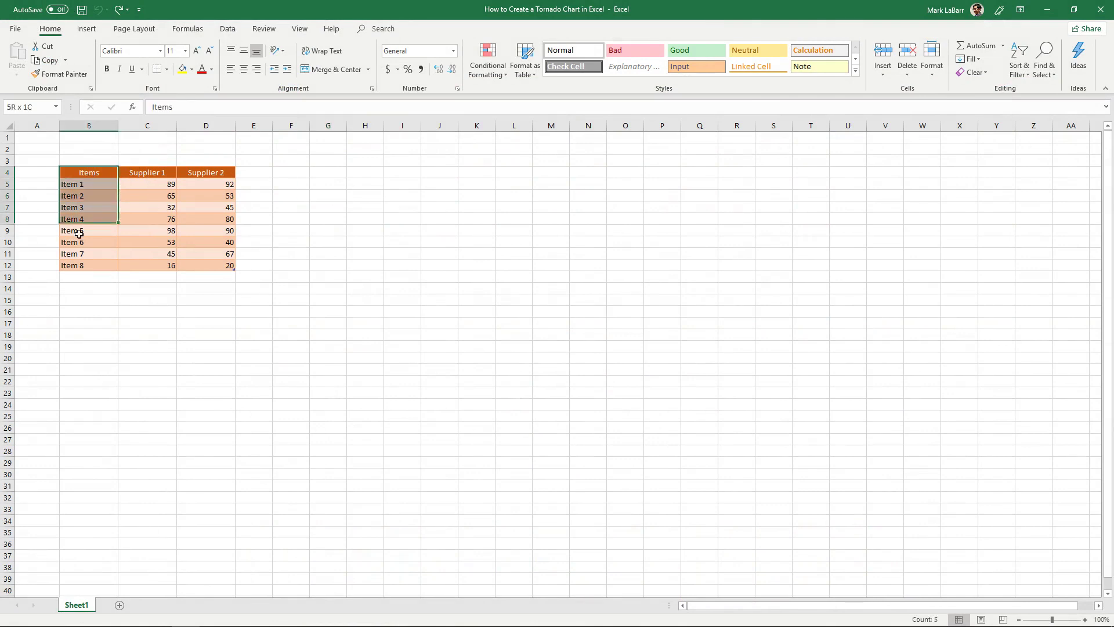
Select the Items column and the Supplier 1 and Supplier 2 cells of the price table.
{"action": "left_click_drag", "start_coordinate": [87, 174], "coordinate": [82, 266]}
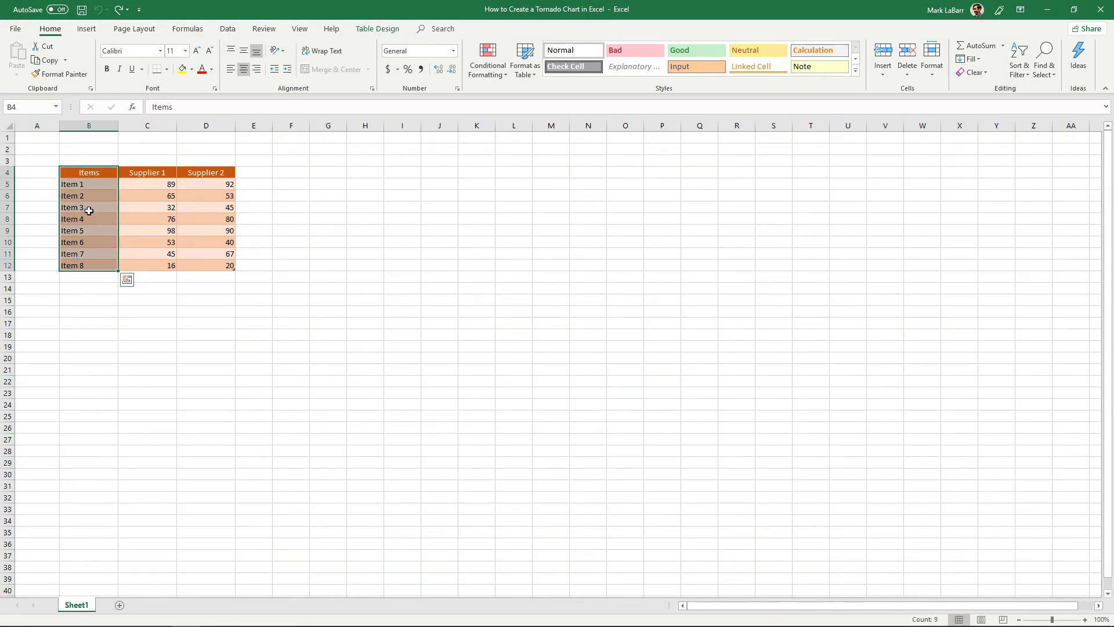
{"action": "left_click", "coordinate": [149, 174]}
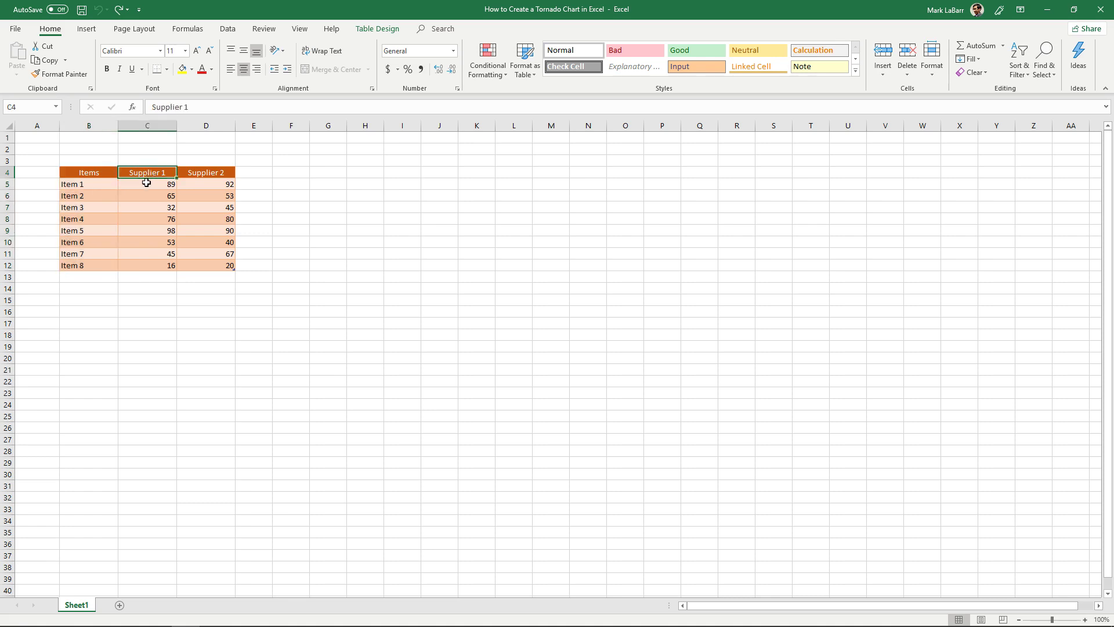
{"action": "left_click", "coordinate": [152, 183]}
{"action": "left_click", "coordinate": [199, 182]}
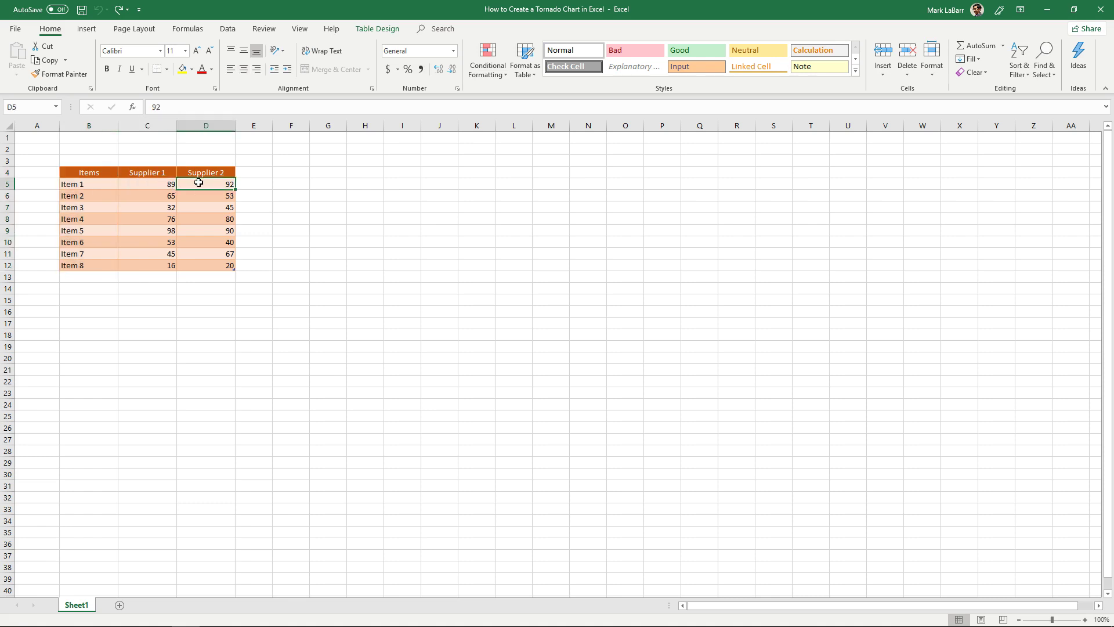
{"action": "left_click", "coordinate": [164, 185]}
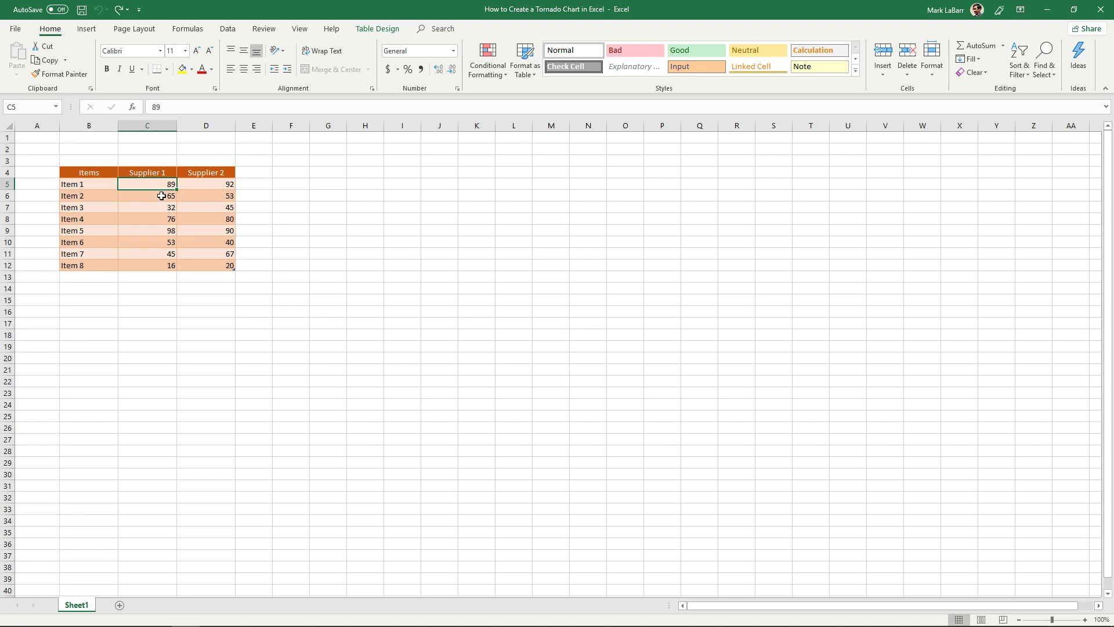
Enter a -1 helper value in an empty cell and copy it.
{"action": "left_click", "coordinate": [323, 194]}
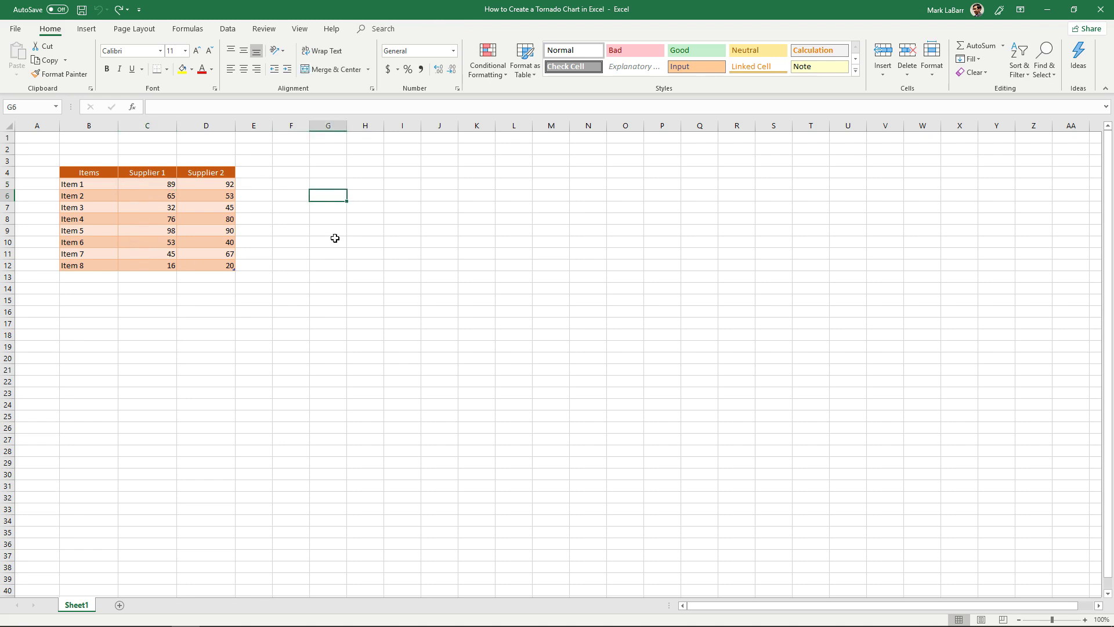
{"action": "type", "text": "-1"}
{"action": "key", "text": "Return"}
{"action": "left_click", "coordinate": [322, 194]}
{"action": "key", "text": "ctrl+c"}
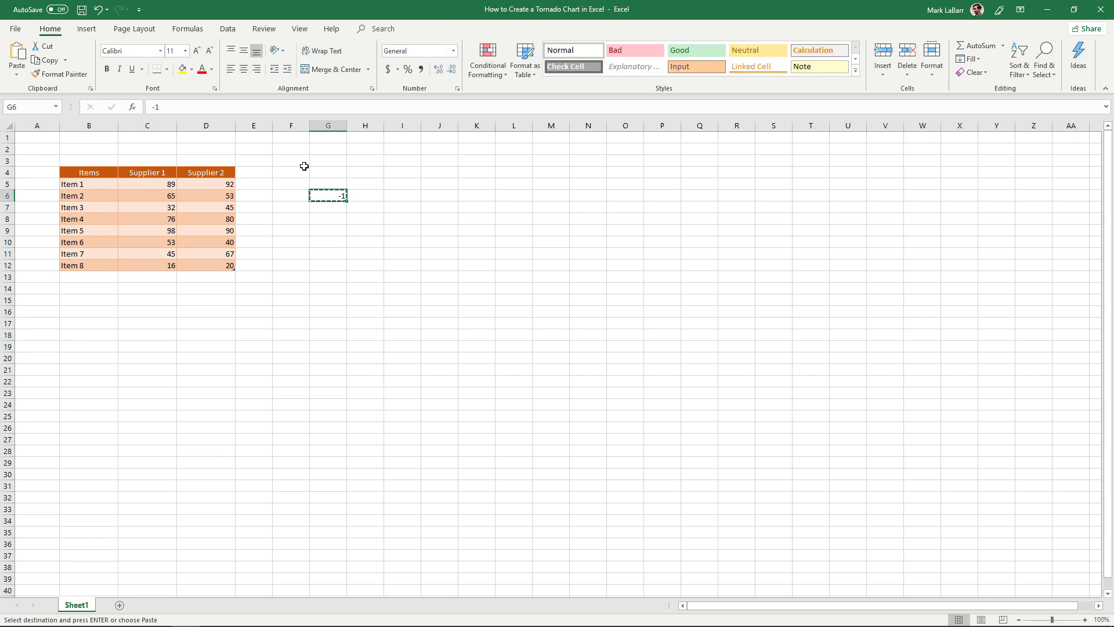
Paste Special with Multiply onto the Supplier 1 values to turn them negative.
{"action": "left_click_drag", "start_coordinate": [156, 183], "coordinate": [151, 265]}
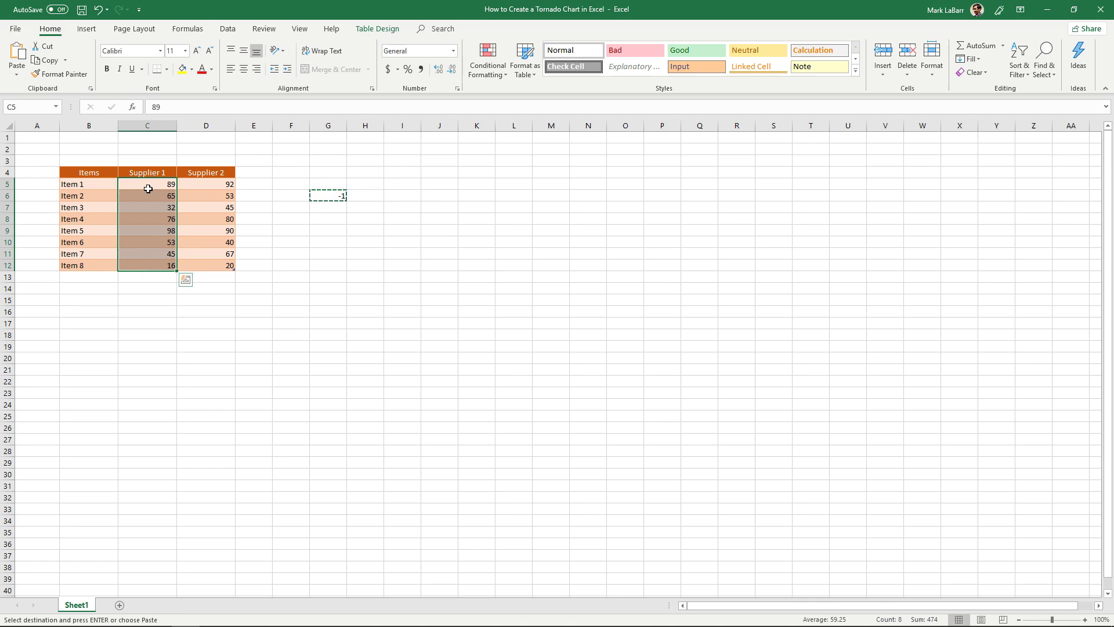
{"action": "right_click", "coordinate": [146, 213]}
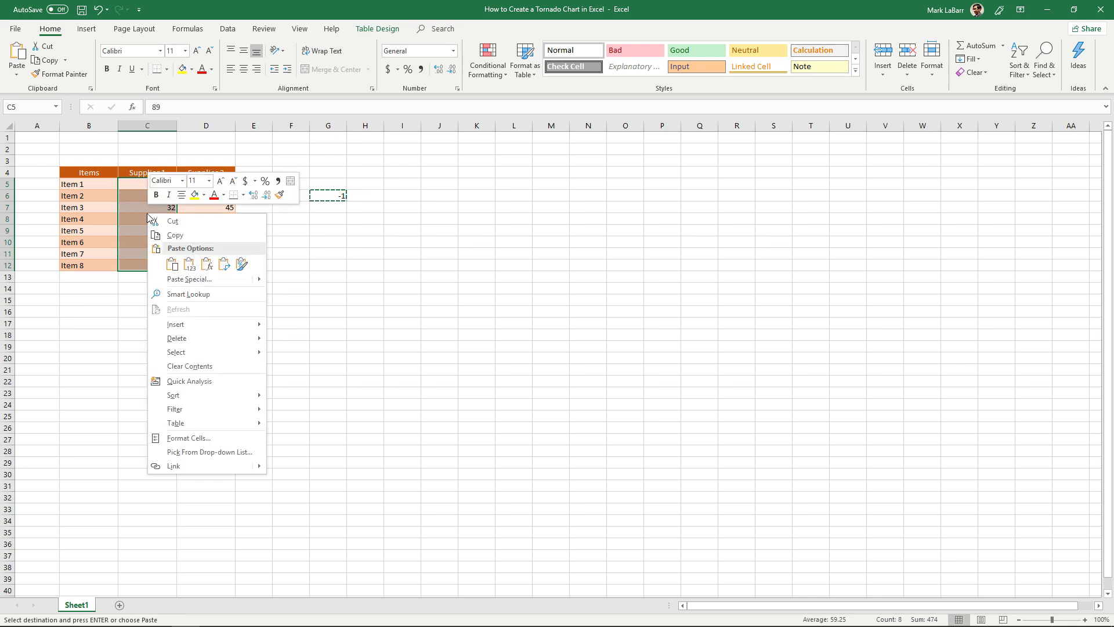
{"action": "left_click", "coordinate": [171, 280]}
{"action": "mouse_move", "coordinate": [154, 187]}
{"action": "left_mouse_down"}
{"action": "mouse_move", "coordinate": [427, 263]}
{"action": "mouse_move", "coordinate": [371, 249]}
{"action": "left_mouse_up"}
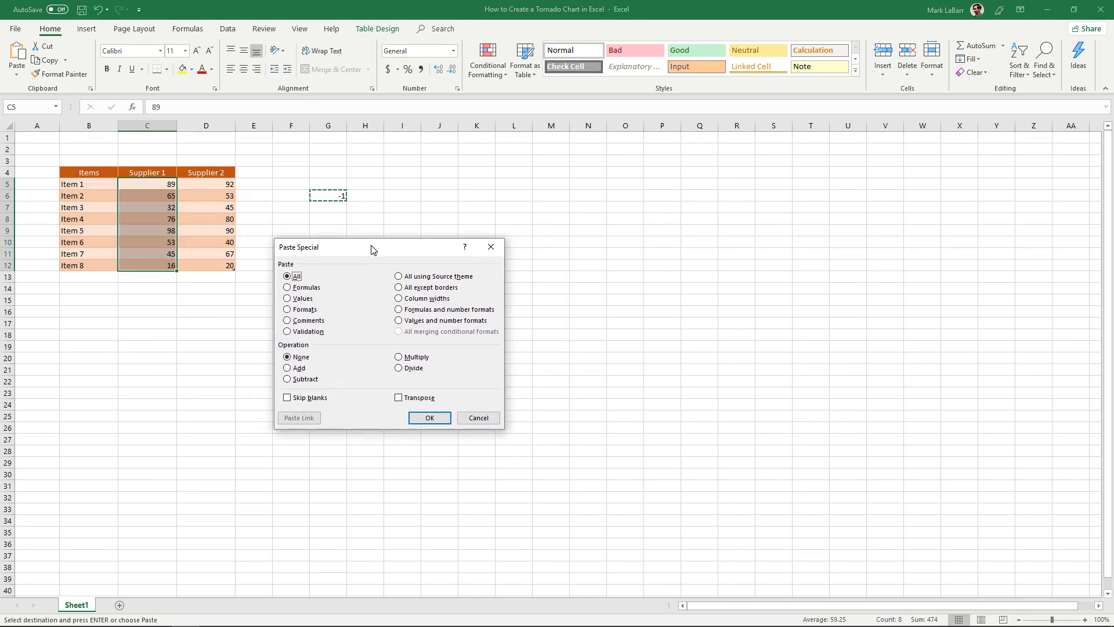
{"action": "left_click", "coordinate": [404, 360]}
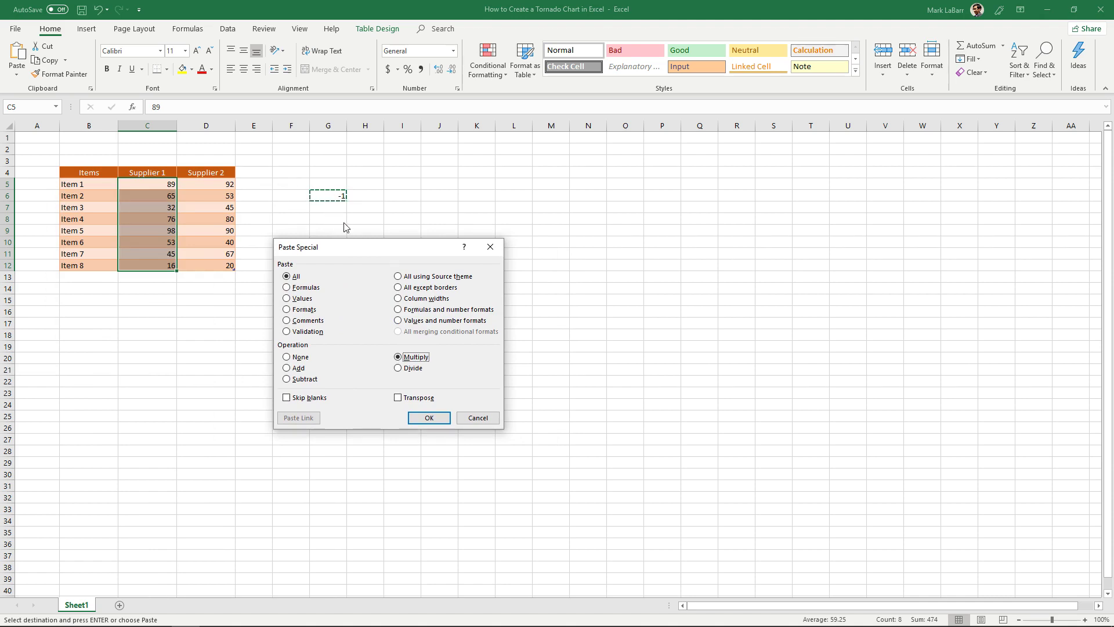
{"action": "left_click", "coordinate": [427, 418]}
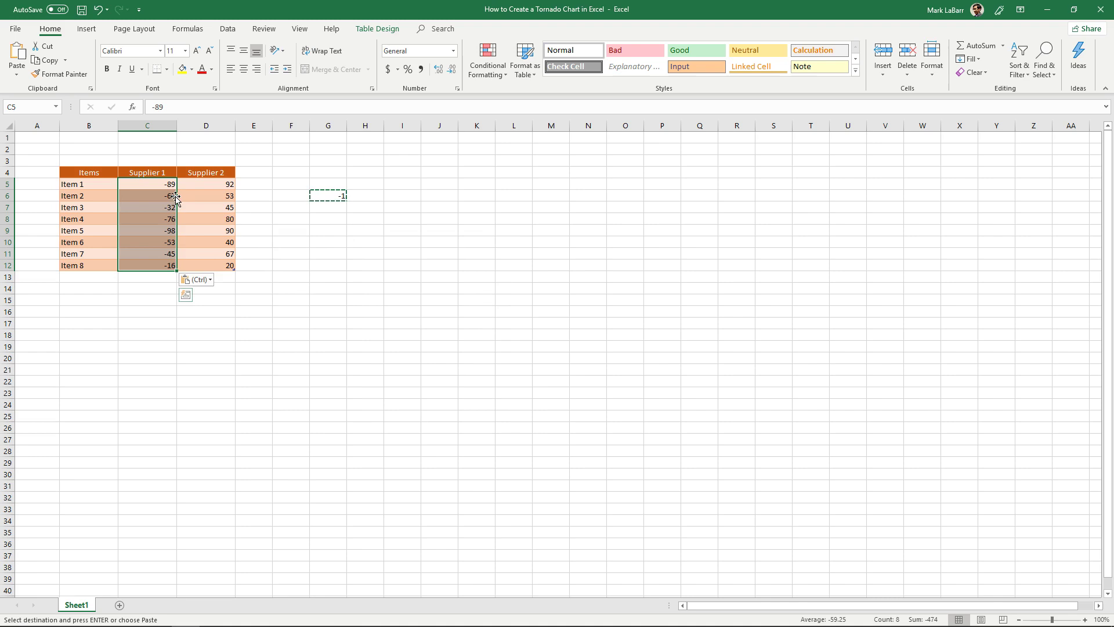
{"action": "left_click", "coordinate": [327, 196]}
{"action": "key", "text": "Delete"}
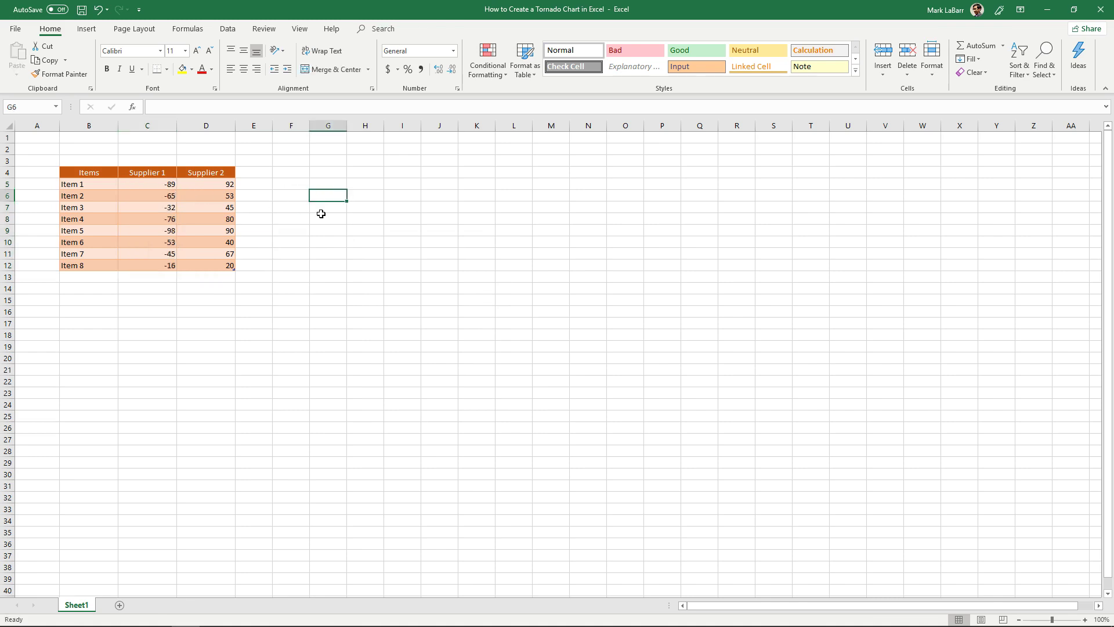
{"action": "left_click", "coordinate": [319, 216]}
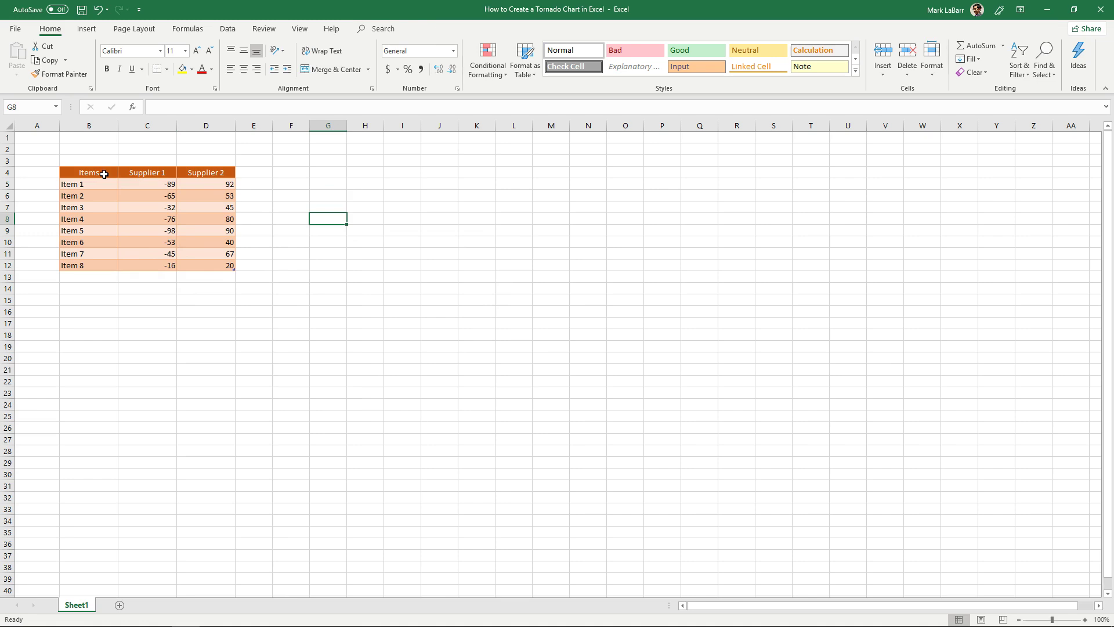
{"action": "left_click_drag", "start_coordinate": [100, 172], "coordinate": [212, 264]}
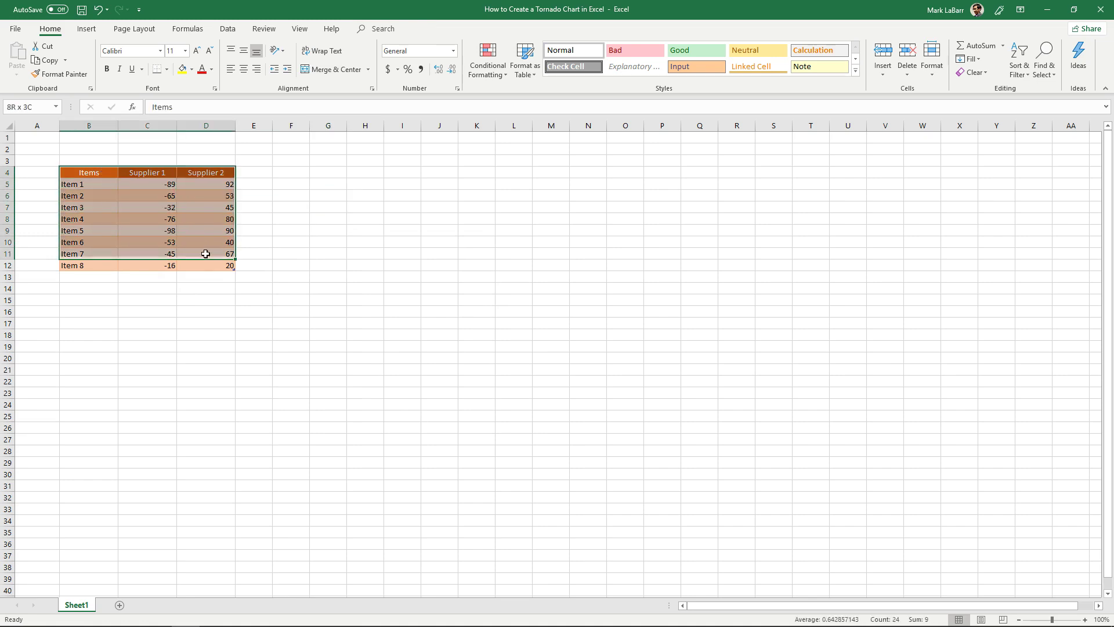
{"action": "left_click", "coordinate": [87, 29]}
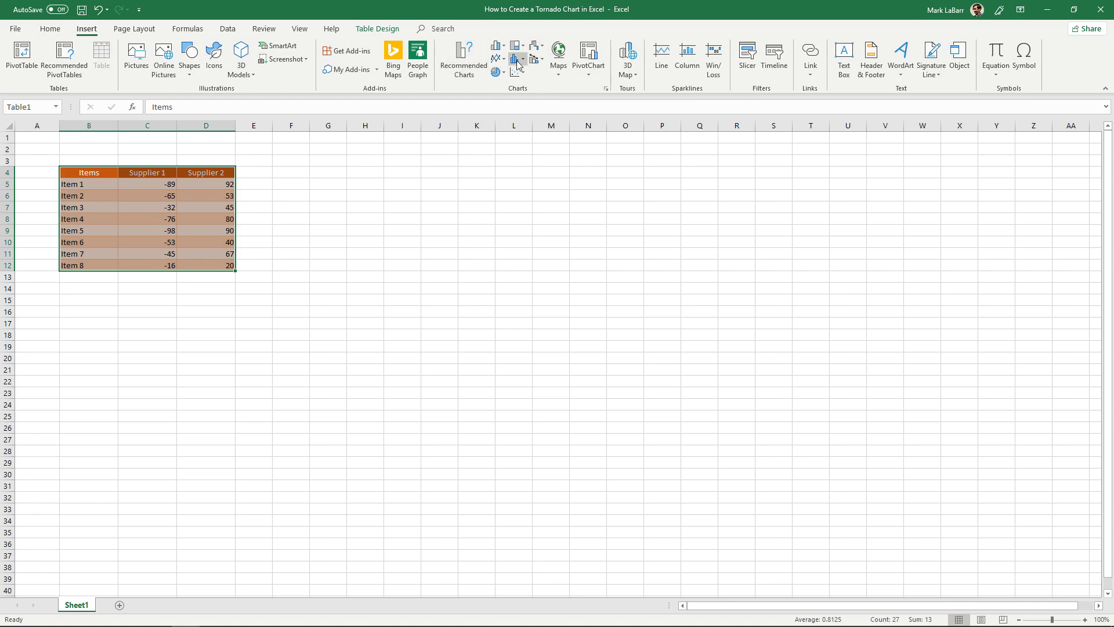
{"action": "left_click", "coordinate": [498, 50]}
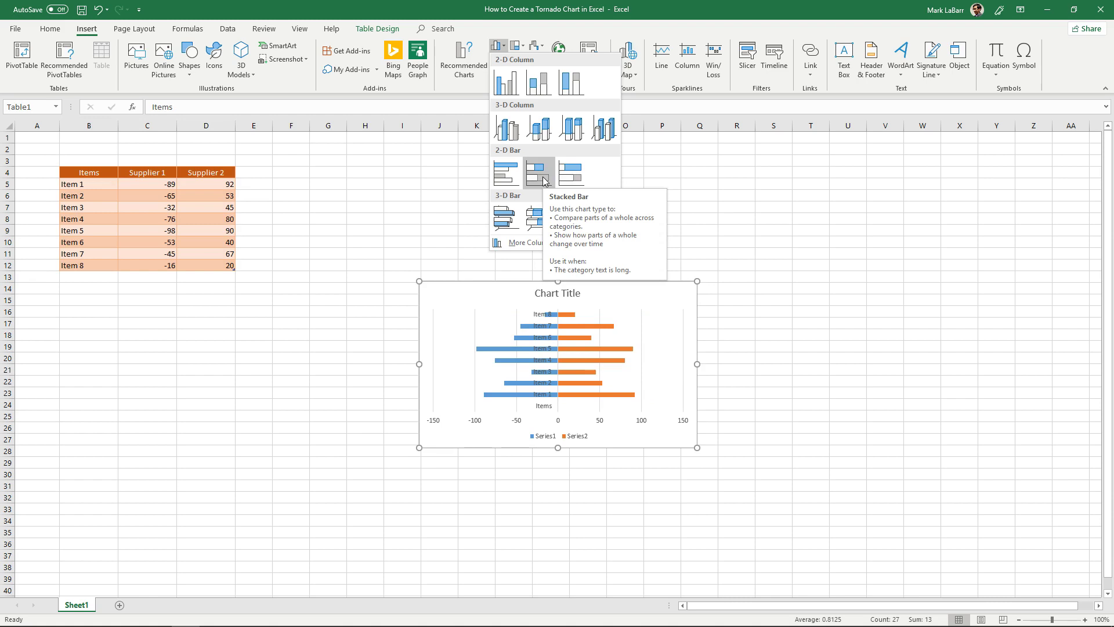
{"action": "left_click", "coordinate": [542, 177]}
{"action": "left_click_drag", "start_coordinate": [595, 279], "coordinate": [518, 207]}
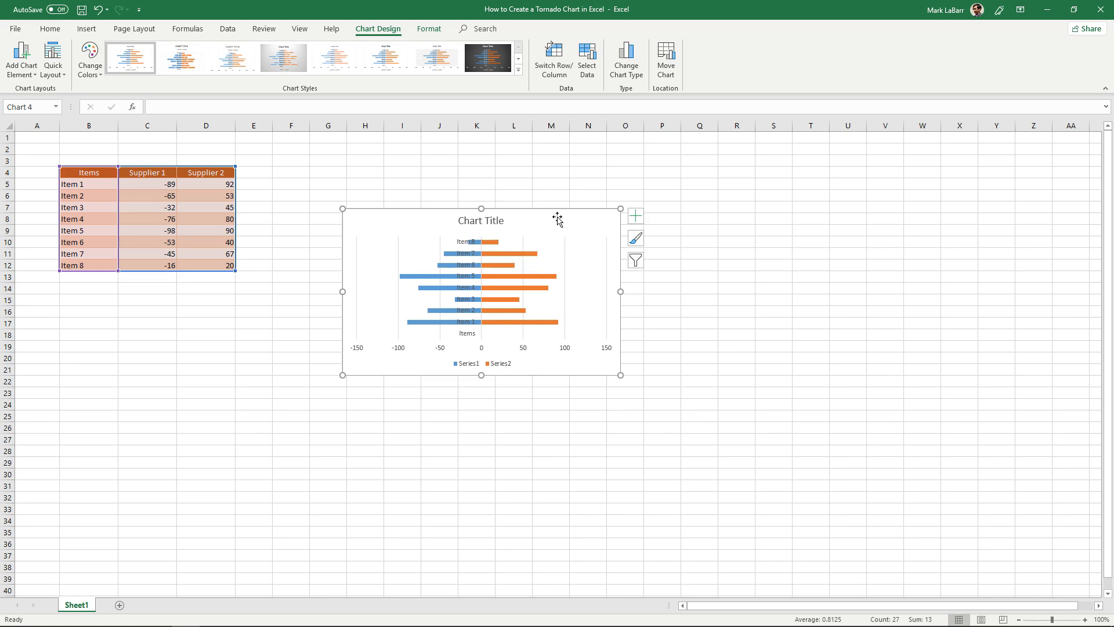
{"action": "key", "text": "Delete"}
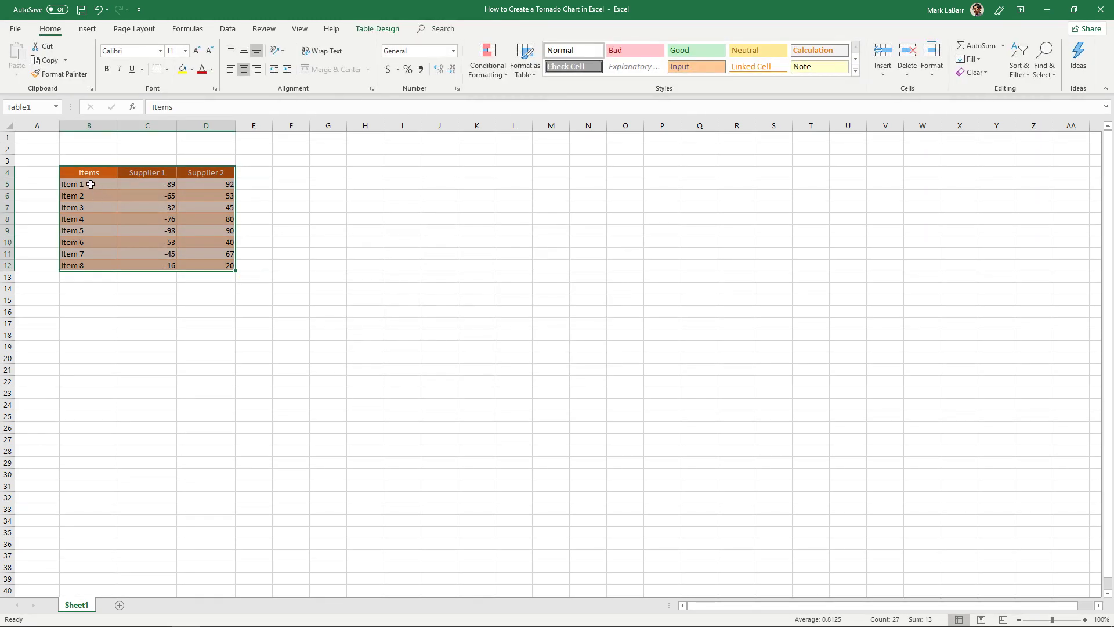
Sort the rows B5:D12 by column C, Supplier 1, smallest to largest.
{"action": "left_click_drag", "start_coordinate": [91, 183], "coordinate": [192, 265]}
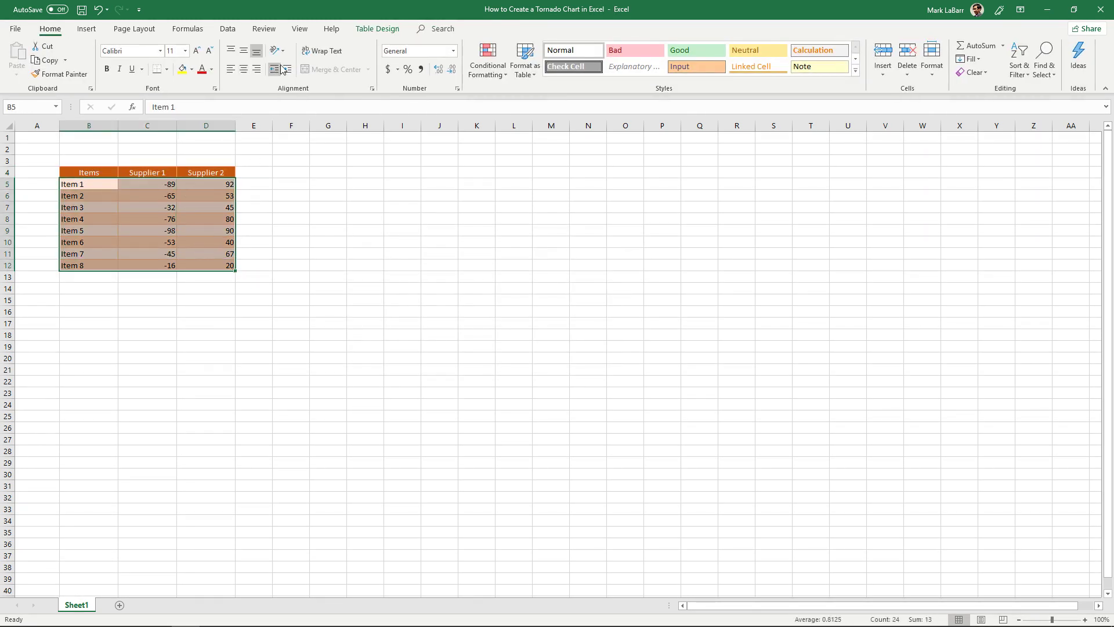
{"action": "left_click", "coordinate": [227, 29]}
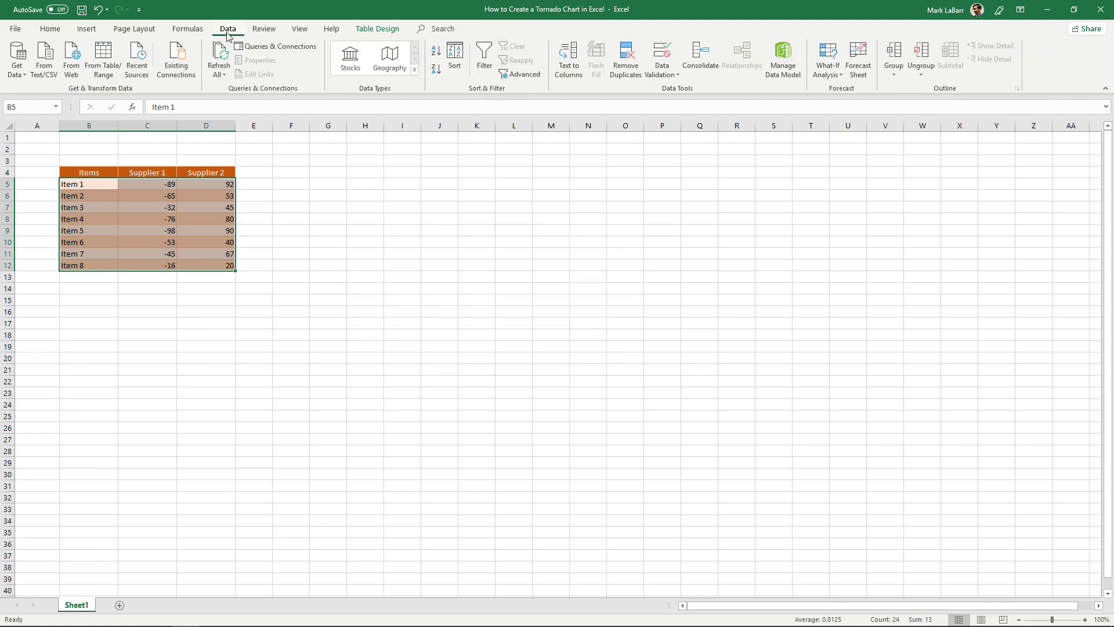
{"action": "left_click", "coordinate": [462, 61]}
{"action": "left_click_drag", "start_coordinate": [427, 224], "coordinate": [447, 217]}
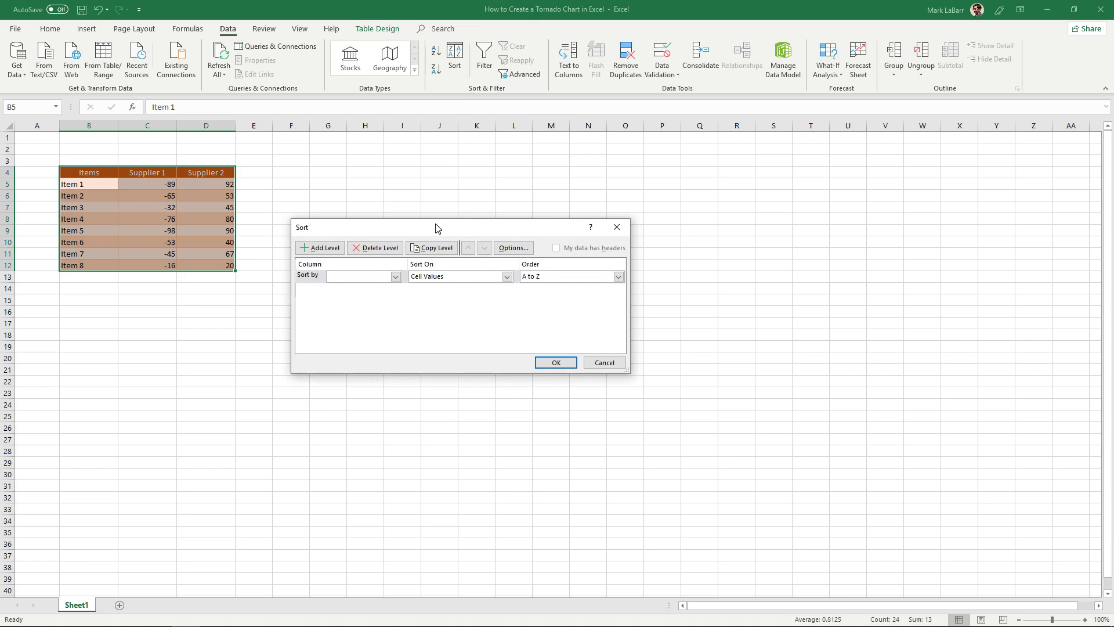
{"action": "left_click", "coordinate": [409, 273]}
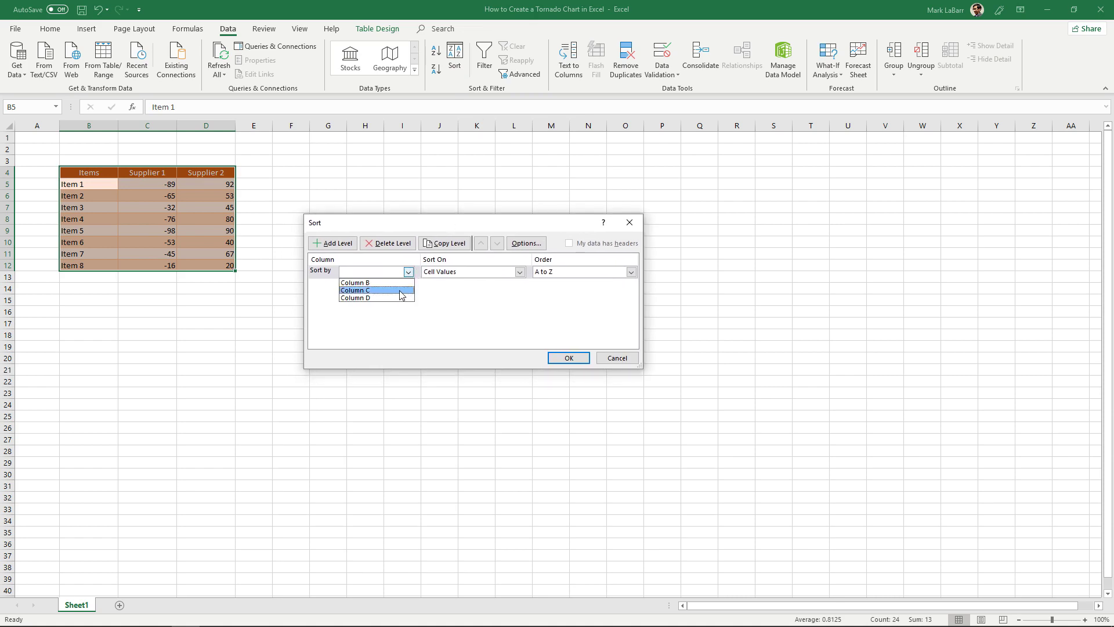
{"action": "left_click", "coordinate": [398, 290]}
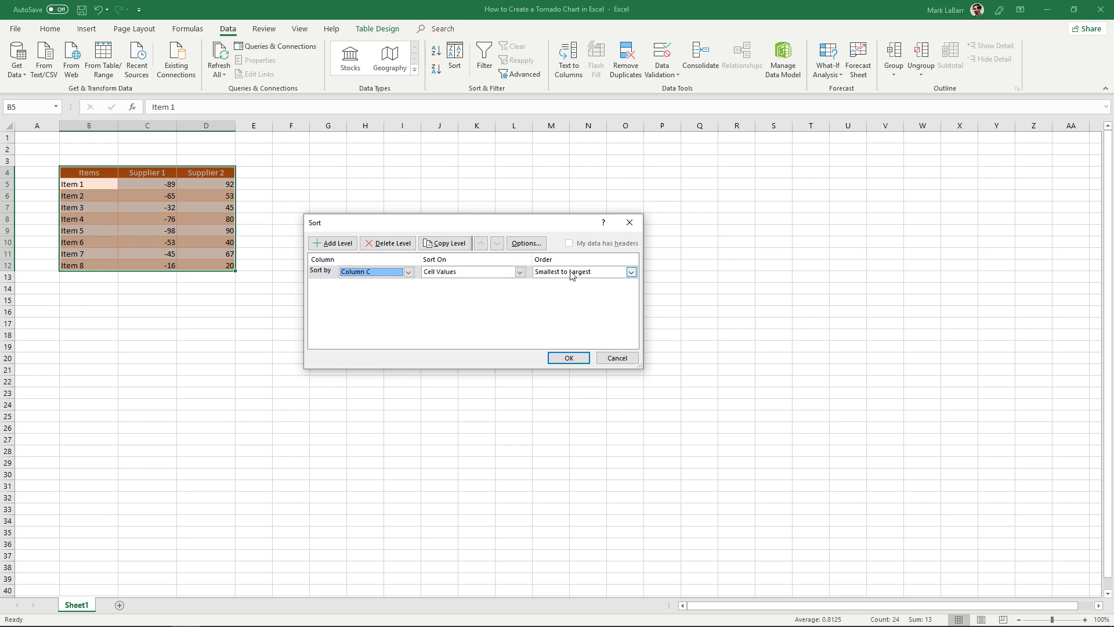
{"action": "left_click", "coordinate": [568, 359]}
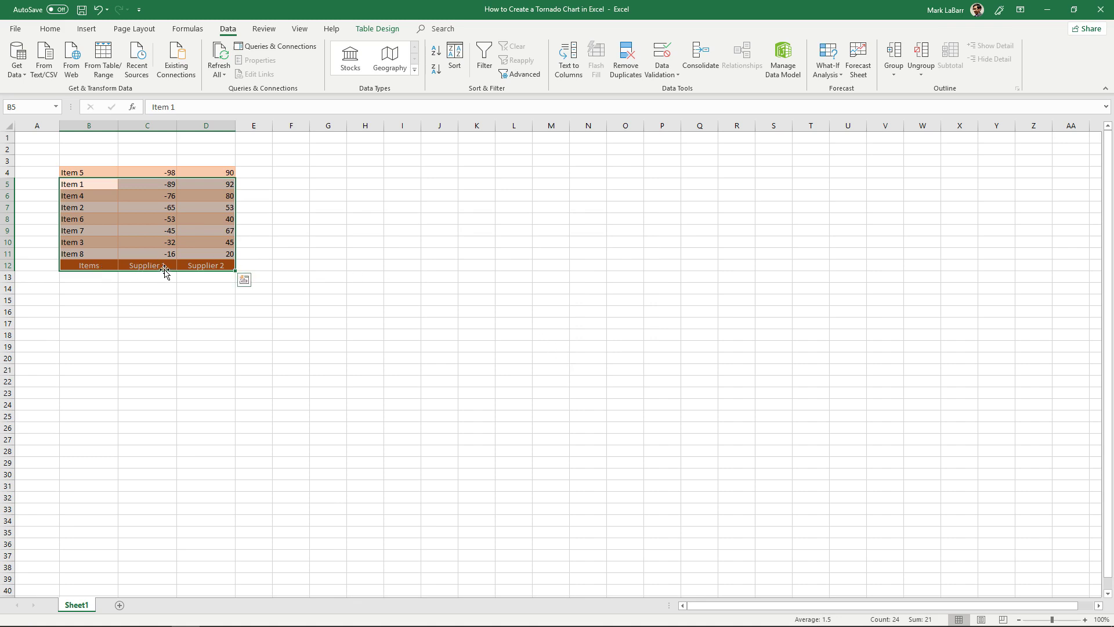
Move the header row that dropped to row 12 back above the sorted data.
{"action": "mouse_move", "coordinate": [109, 268]}
{"action": "left_mouse_down"}
{"action": "mouse_move", "coordinate": [180, 266]}
{"action": "mouse_move", "coordinate": [94, 159]}
{"action": "mouse_move", "coordinate": [193, 267]}
{"action": "left_mouse_up"}
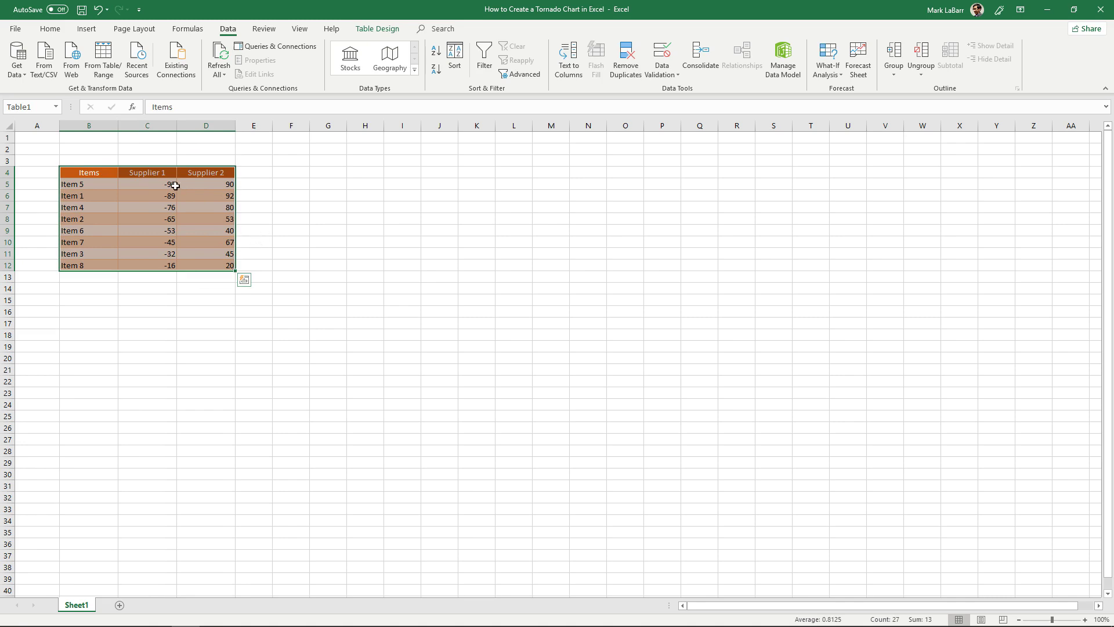
{"action": "left_click", "coordinate": [162, 267]}
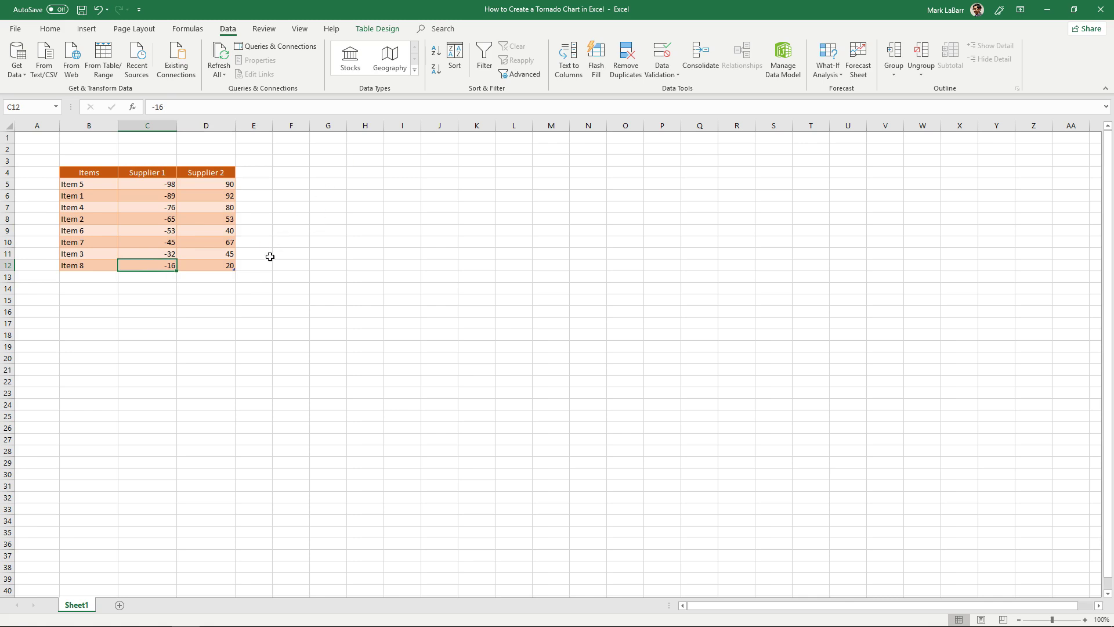
Re-sort rows B5:D12 by column C in Largest to Smallest order.
{"action": "left_click_drag", "start_coordinate": [82, 172], "coordinate": [207, 267]}
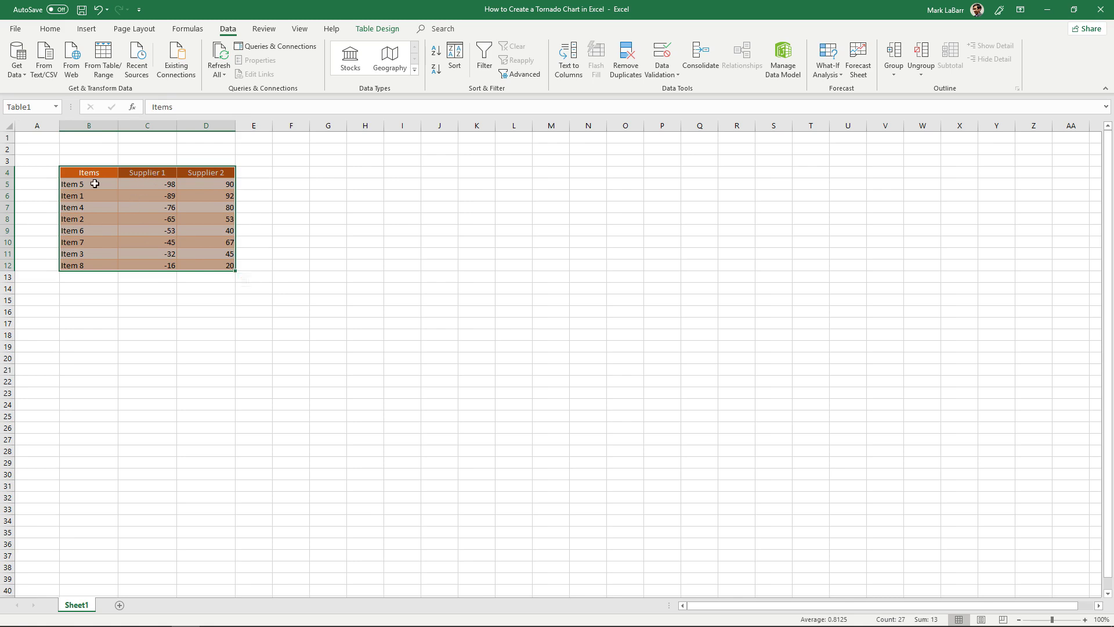
{"action": "left_click_drag", "start_coordinate": [91, 184], "coordinate": [199, 265]}
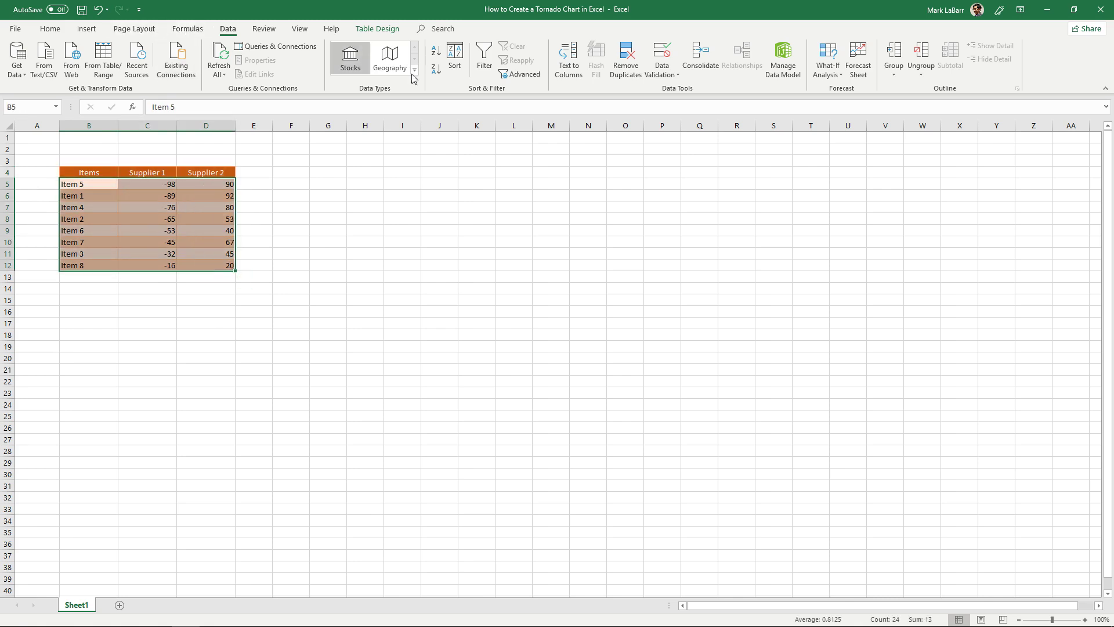
{"action": "left_click", "coordinate": [464, 56]}
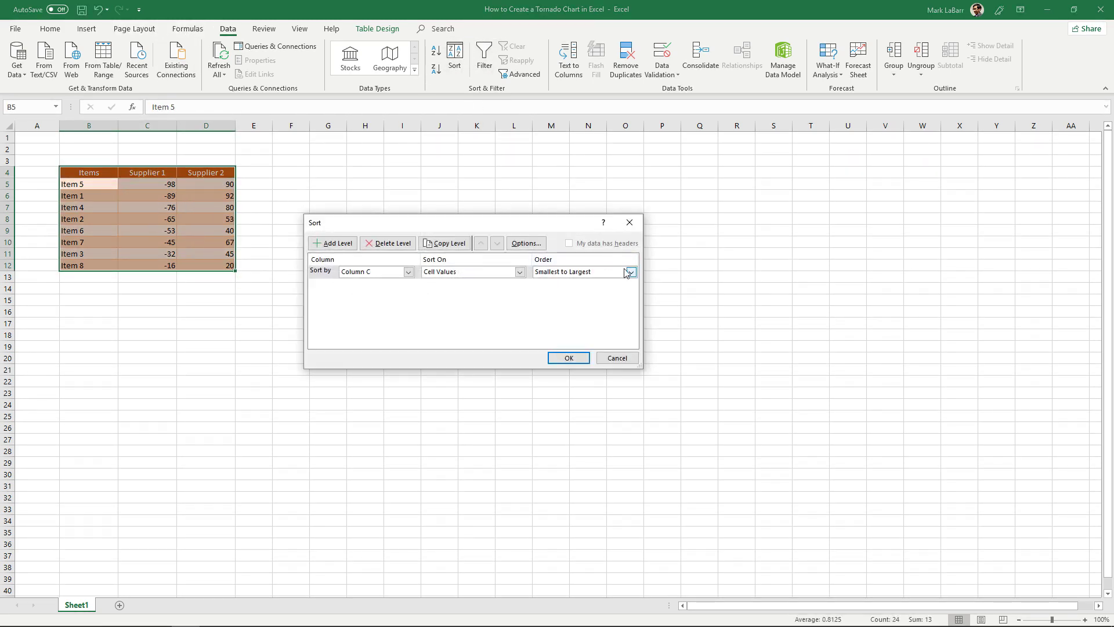
{"action": "left_click", "coordinate": [631, 271]}
{"action": "left_click", "coordinate": [608, 290]}
{"action": "left_click", "coordinate": [568, 358]}
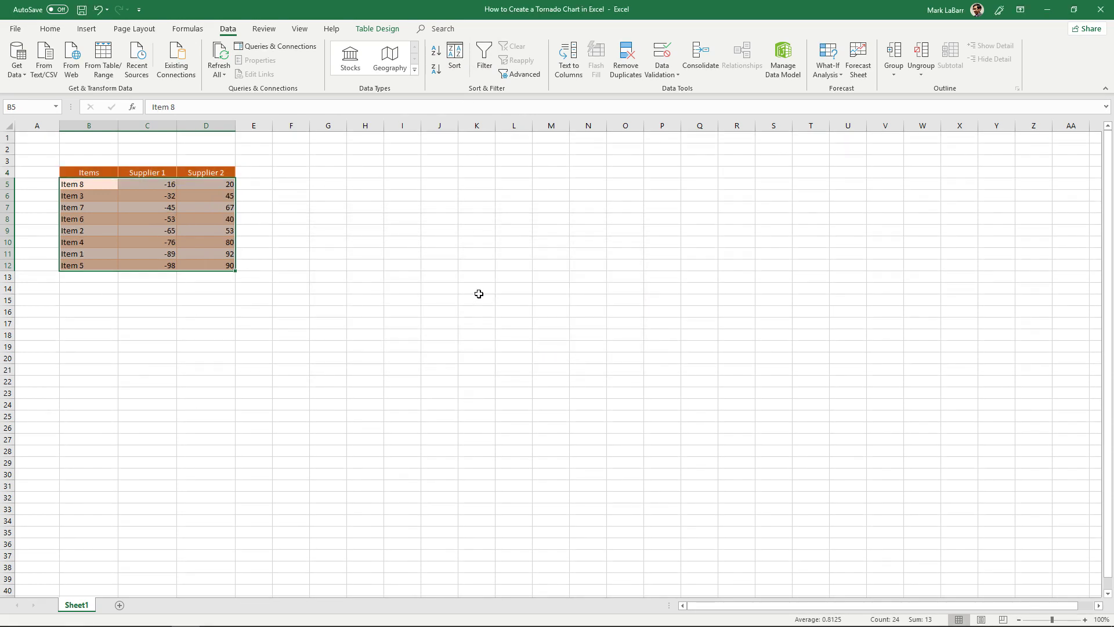
{"action": "left_click", "coordinate": [305, 221]}
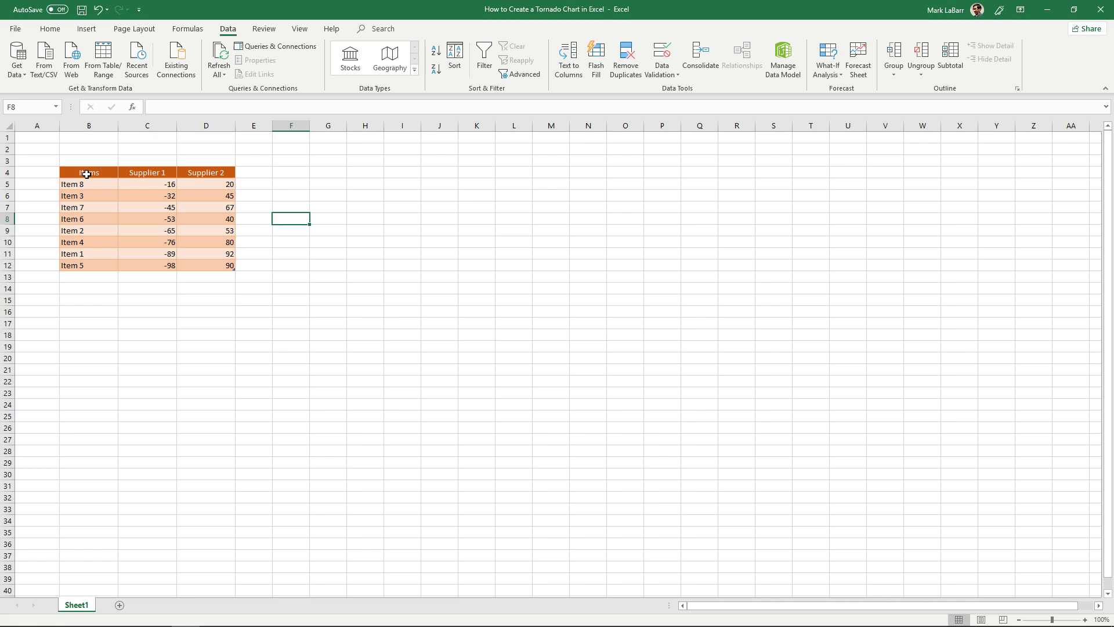
Insert a 2-D stacked bar chart of B5:D12 and place it beside the table.
{"action": "left_click_drag", "start_coordinate": [86, 184], "coordinate": [229, 264]}
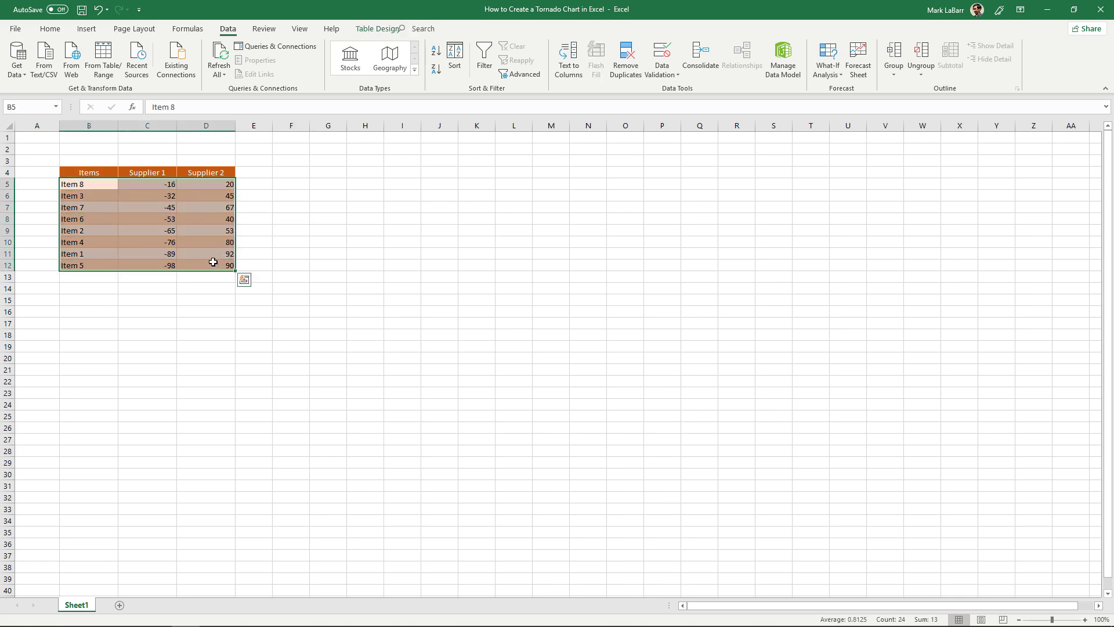
{"action": "left_click", "coordinate": [86, 29]}
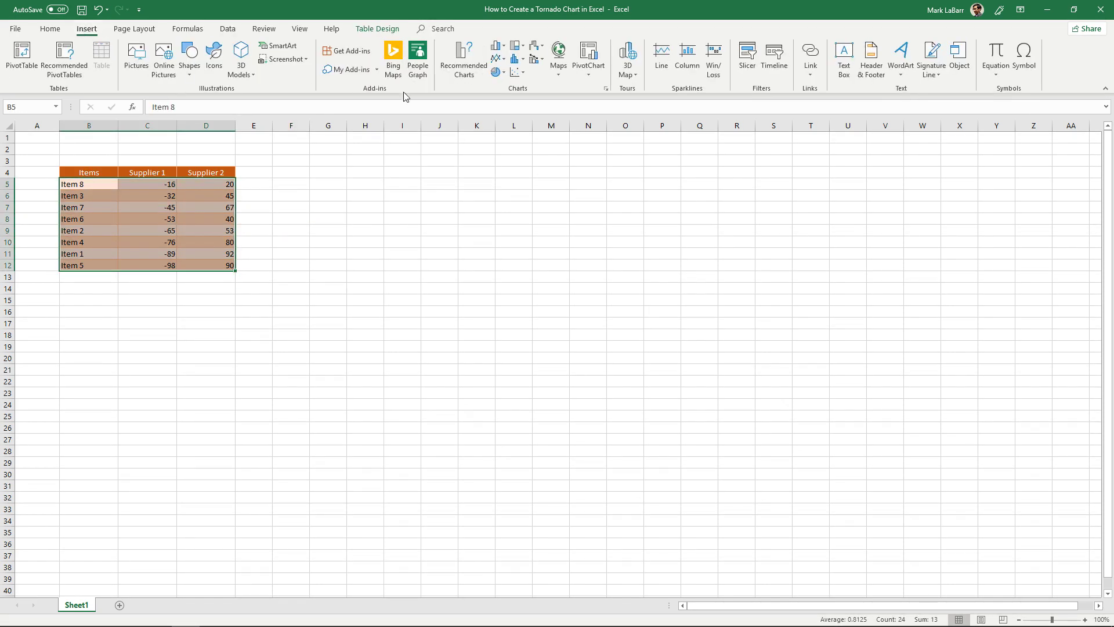
{"action": "left_click", "coordinate": [505, 51]}
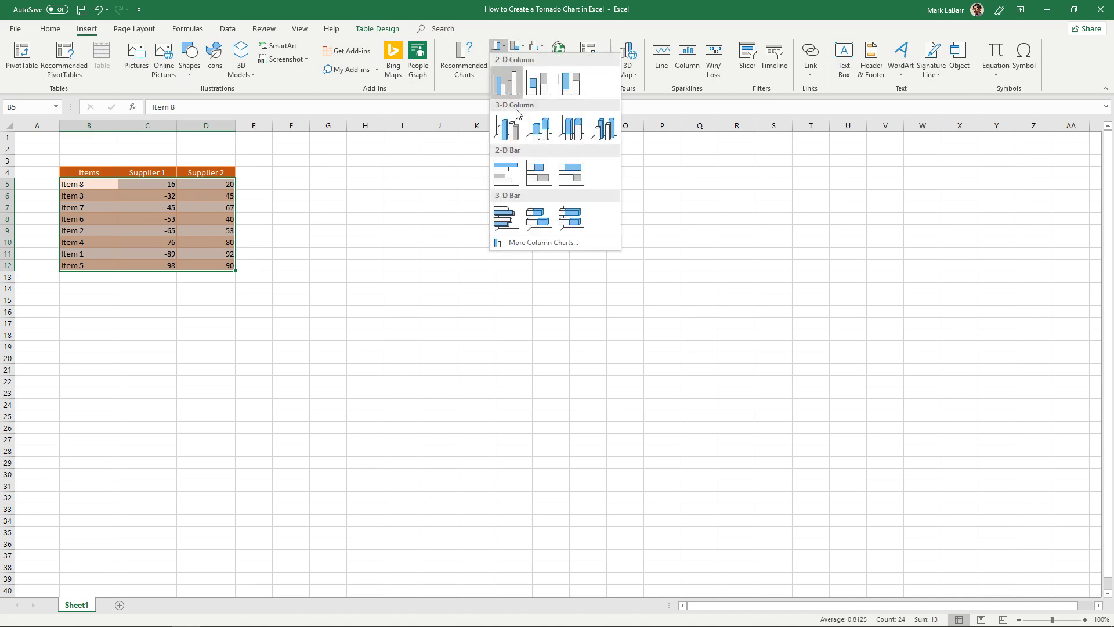
{"action": "left_click", "coordinate": [540, 169]}
{"action": "left_click_drag", "start_coordinate": [622, 287], "coordinate": [553, 222]}
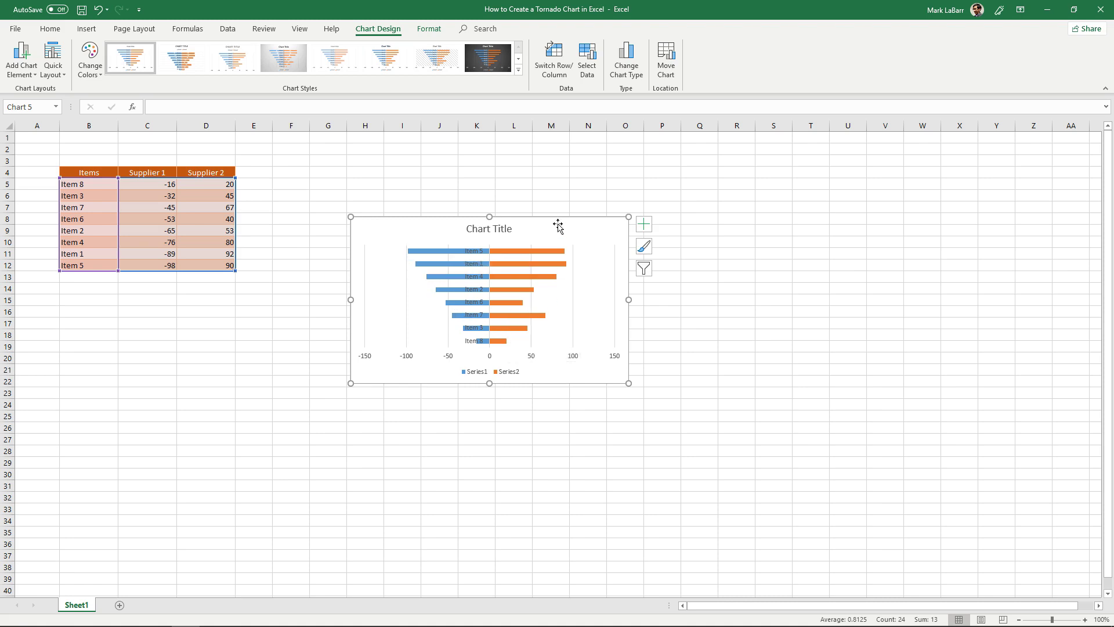
{"action": "left_click_drag", "start_coordinate": [553, 227], "coordinate": [563, 227]}
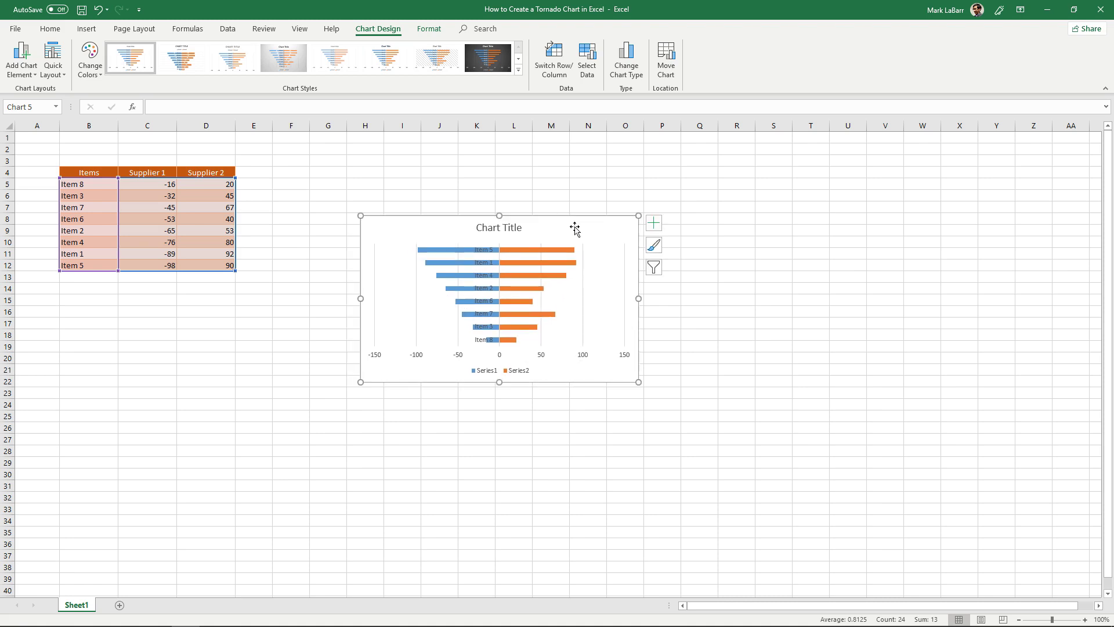
Apply chart Style 2 and nudge the chart slightly into place.
{"action": "left_click", "coordinate": [653, 247]}
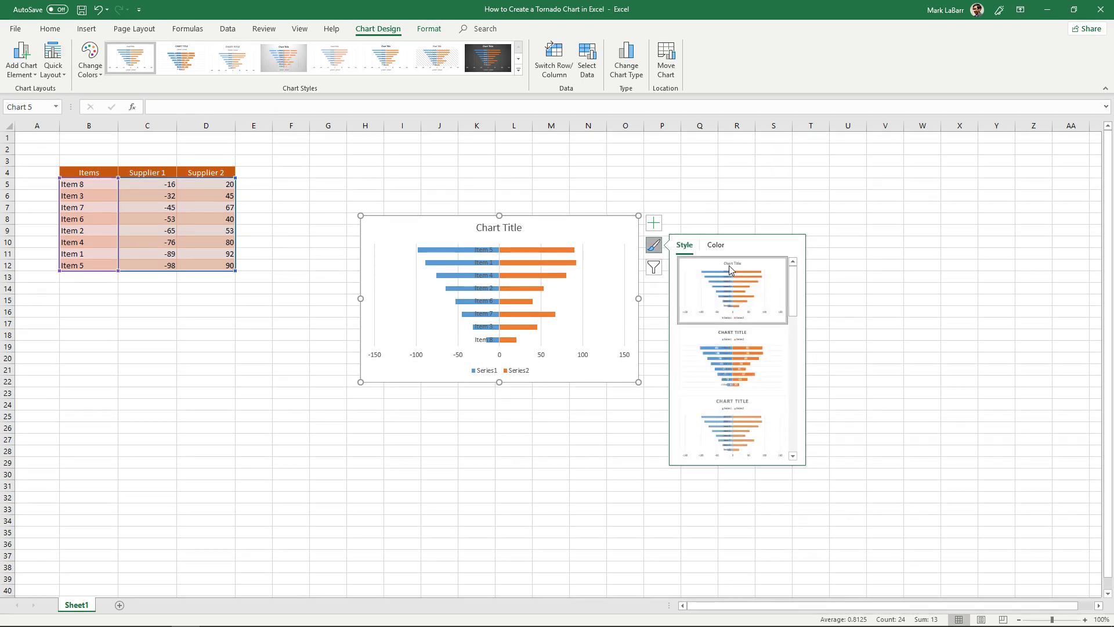
{"action": "left_click", "coordinate": [747, 354]}
{"action": "left_click_drag", "start_coordinate": [586, 228], "coordinate": [587, 235]}
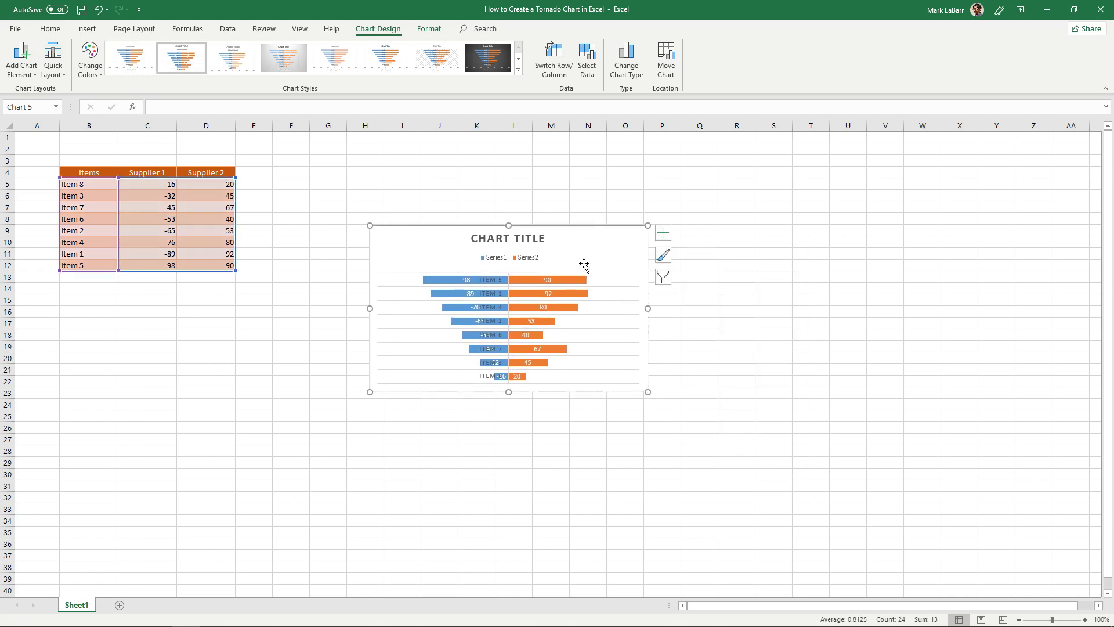
Set the vertical item axis label position to Low.
{"action": "left_click", "coordinate": [493, 284]}
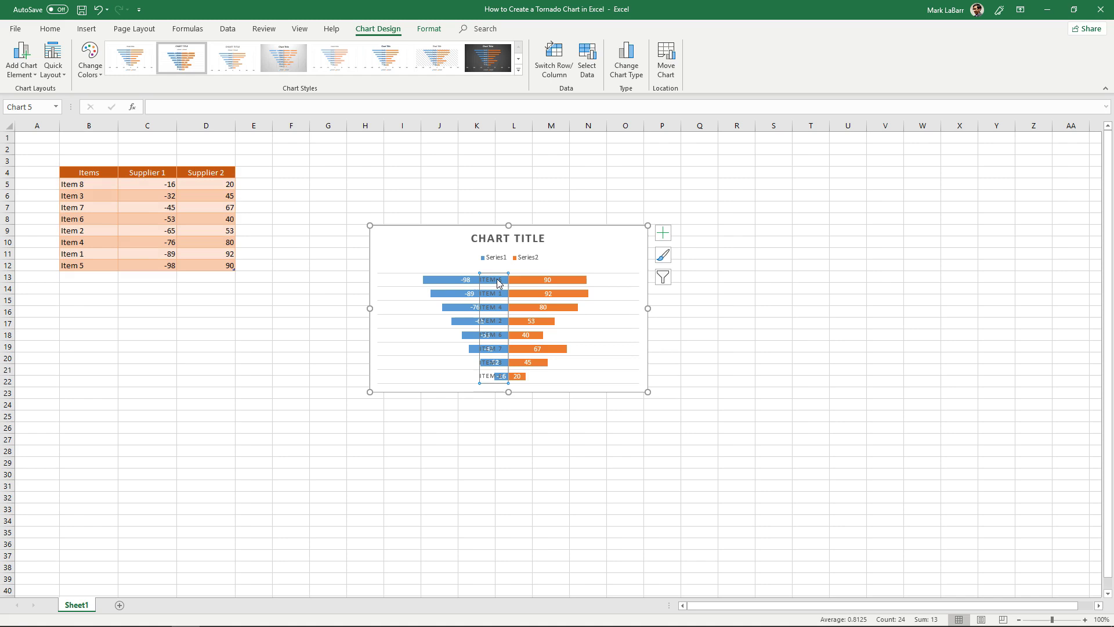
{"action": "double_click", "coordinate": [569, 235]}
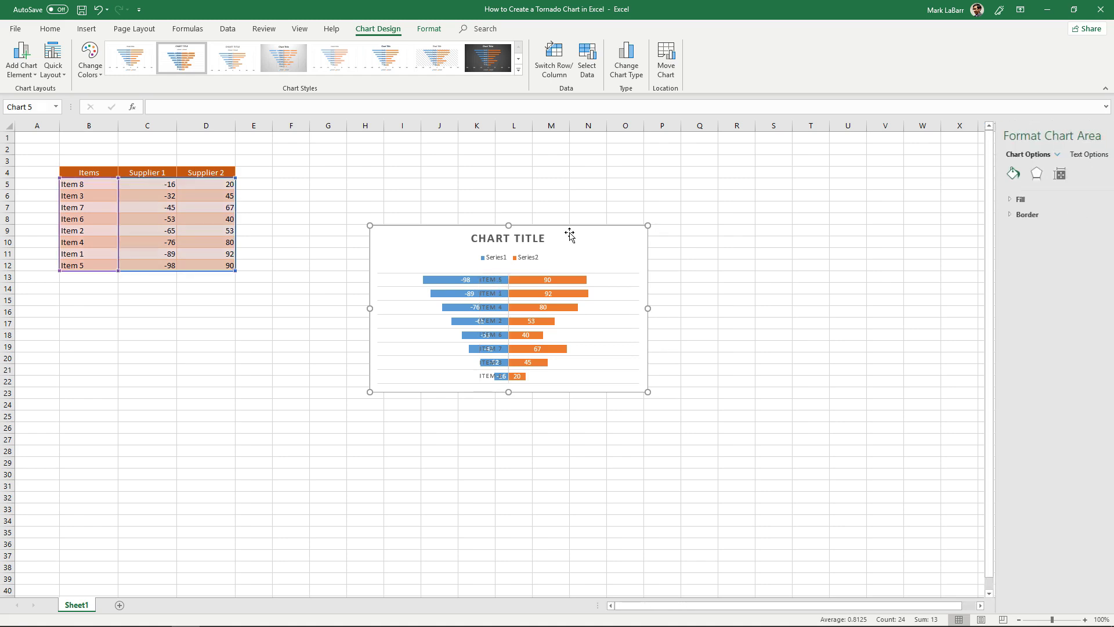
{"action": "left_click", "coordinate": [495, 283]}
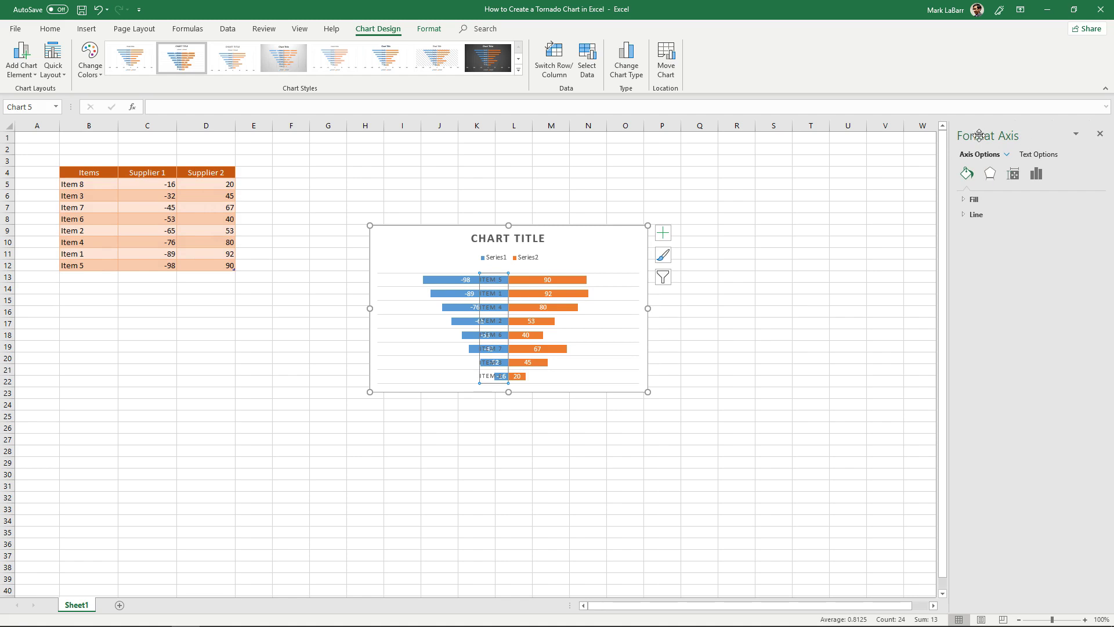
{"action": "left_click", "coordinate": [1015, 173]}
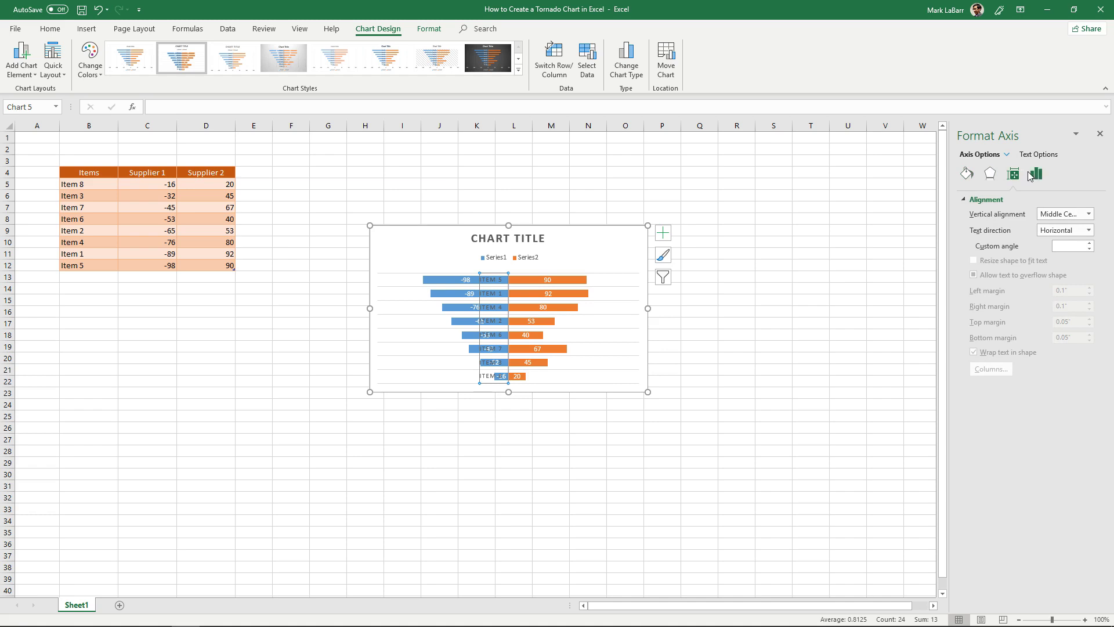
{"action": "left_click", "coordinate": [1035, 174]}
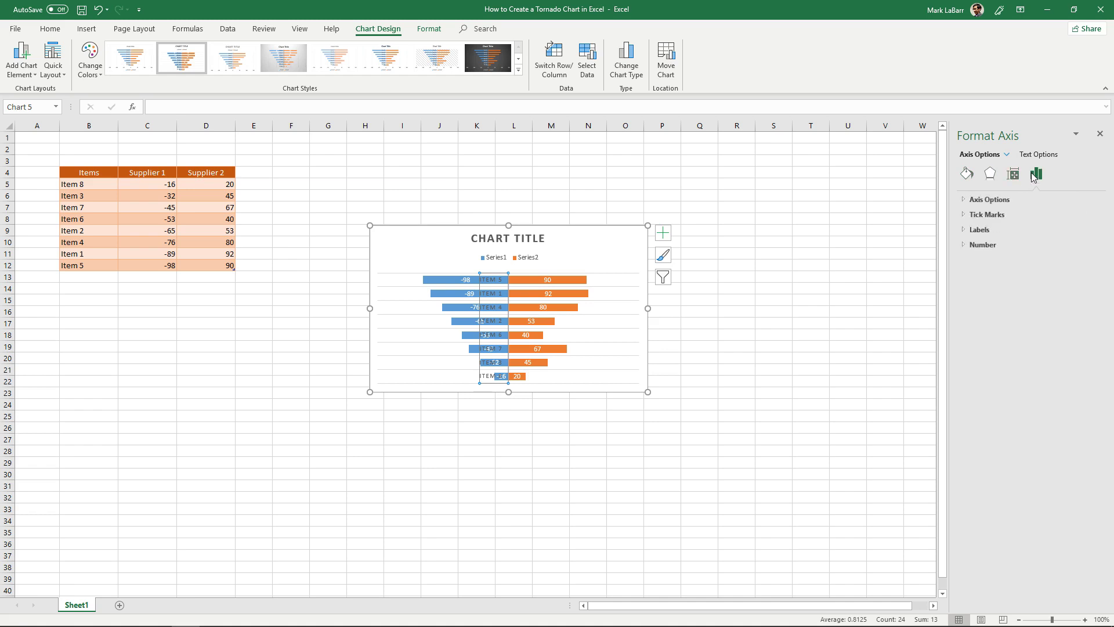
{"action": "left_click", "coordinate": [979, 229]}
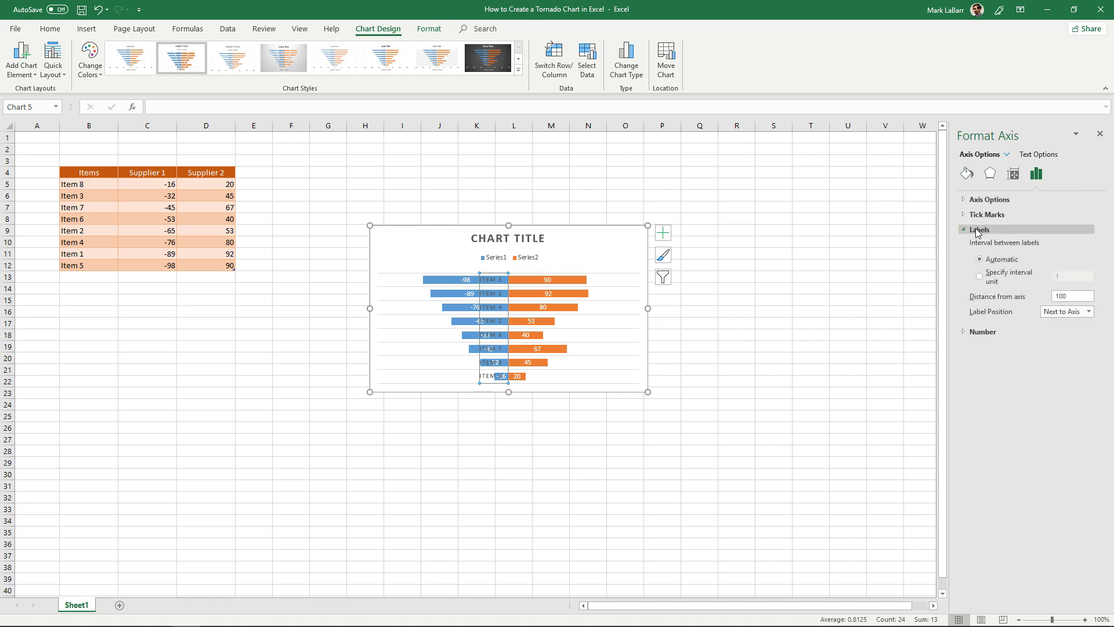
{"action": "left_click", "coordinate": [1084, 311]}
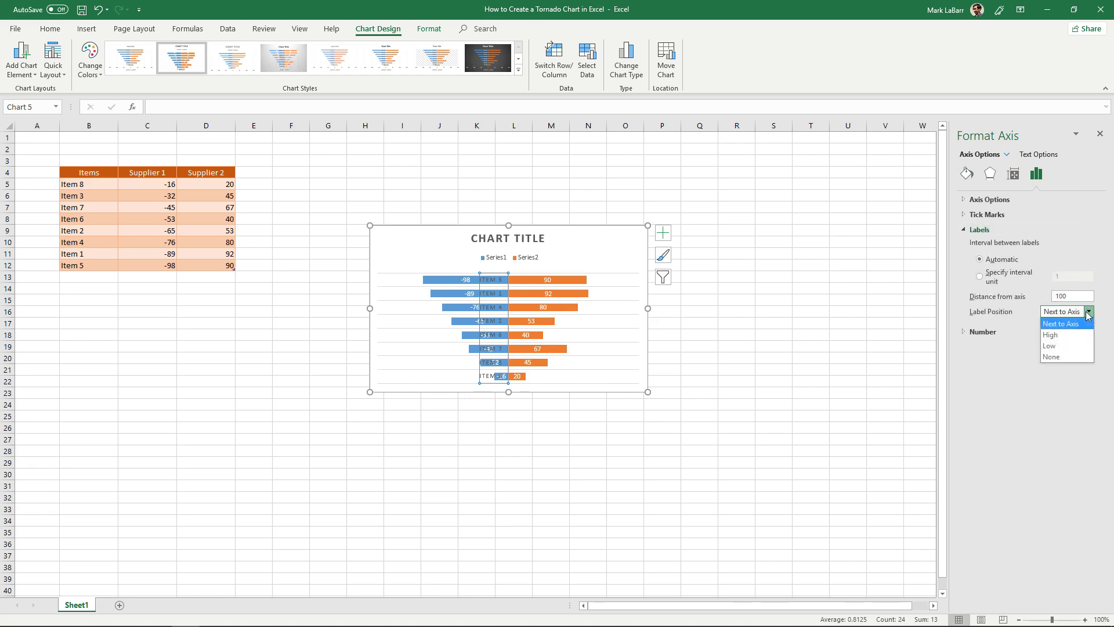
{"action": "left_click", "coordinate": [1071, 346]}
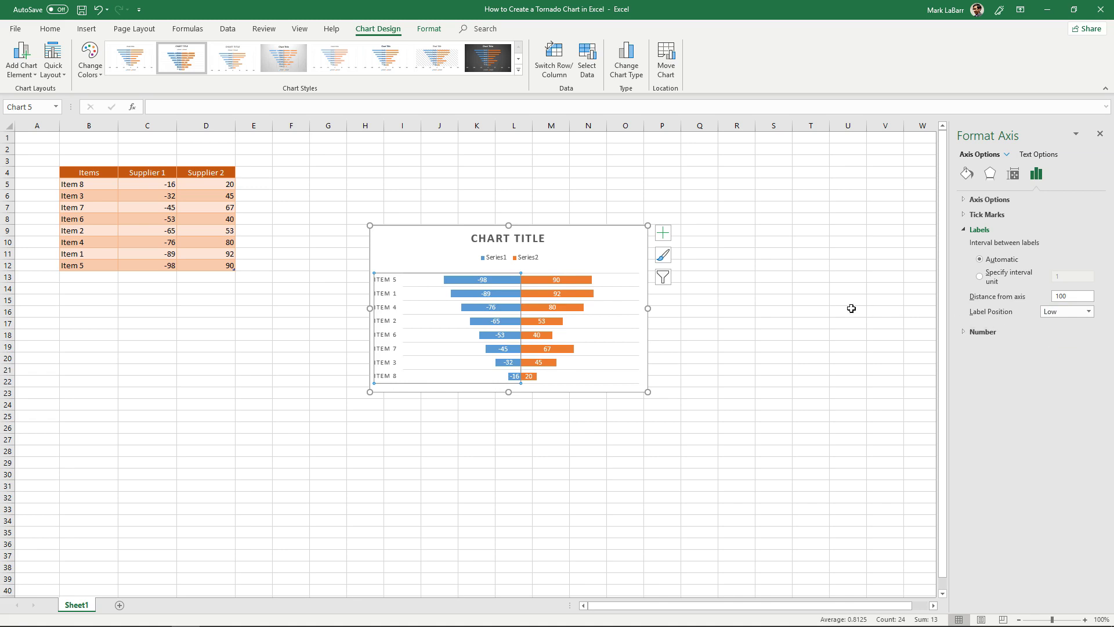
{"action": "left_click", "coordinate": [715, 313]}
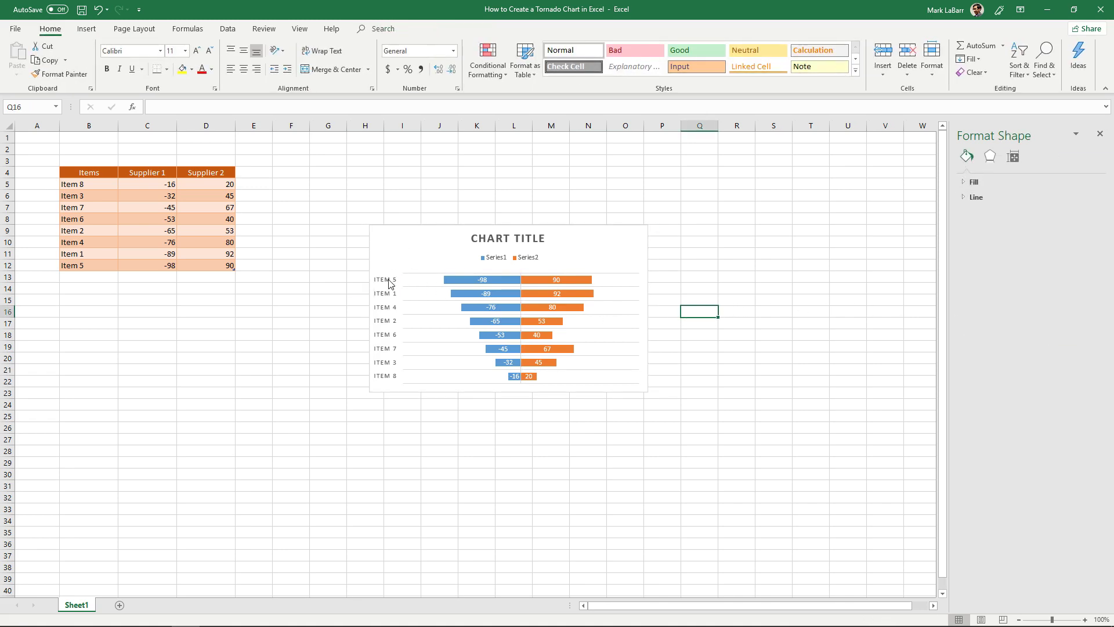
Replace the chart title text with 'Items'.
{"action": "left_click", "coordinate": [481, 243]}
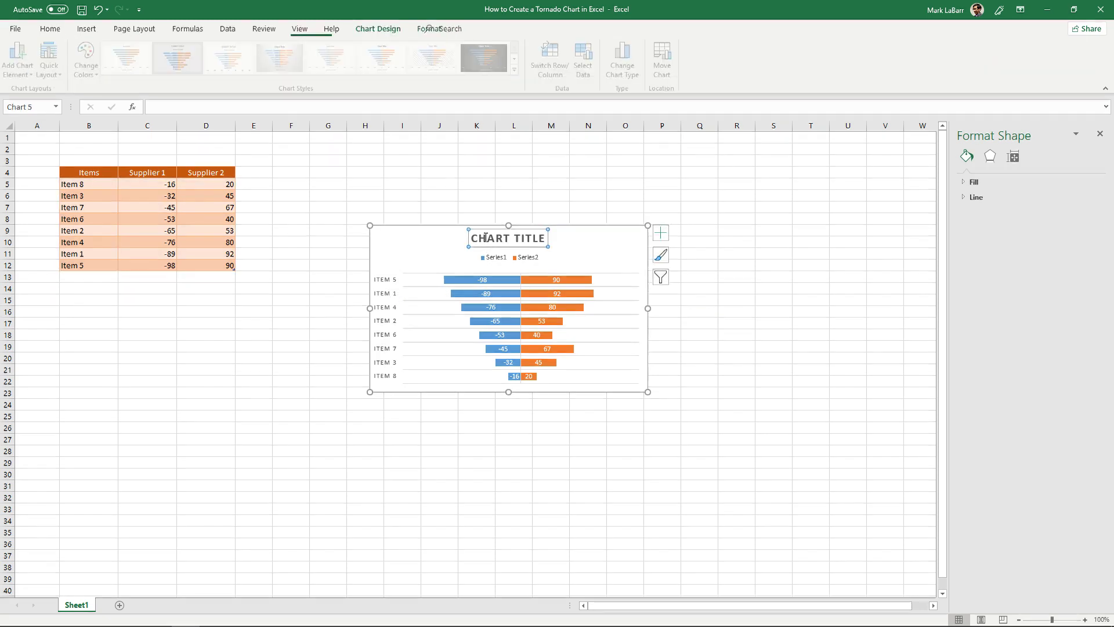
{"action": "triple_click", "coordinate": [481, 239]}
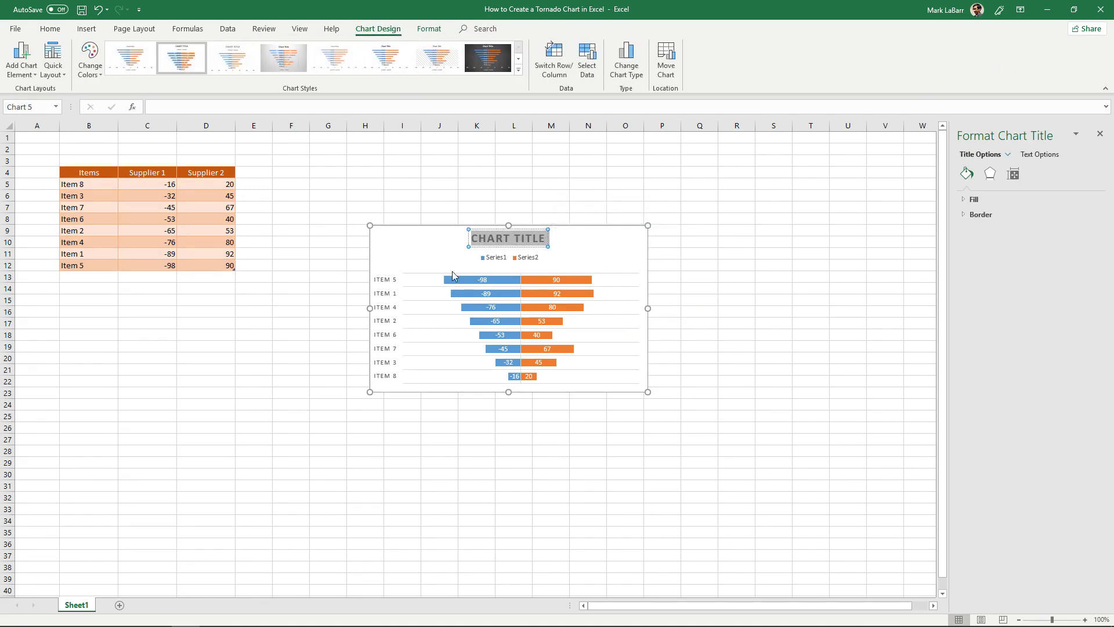
{"action": "key", "text": "Delete"}
{"action": "type", "text": "Items"}
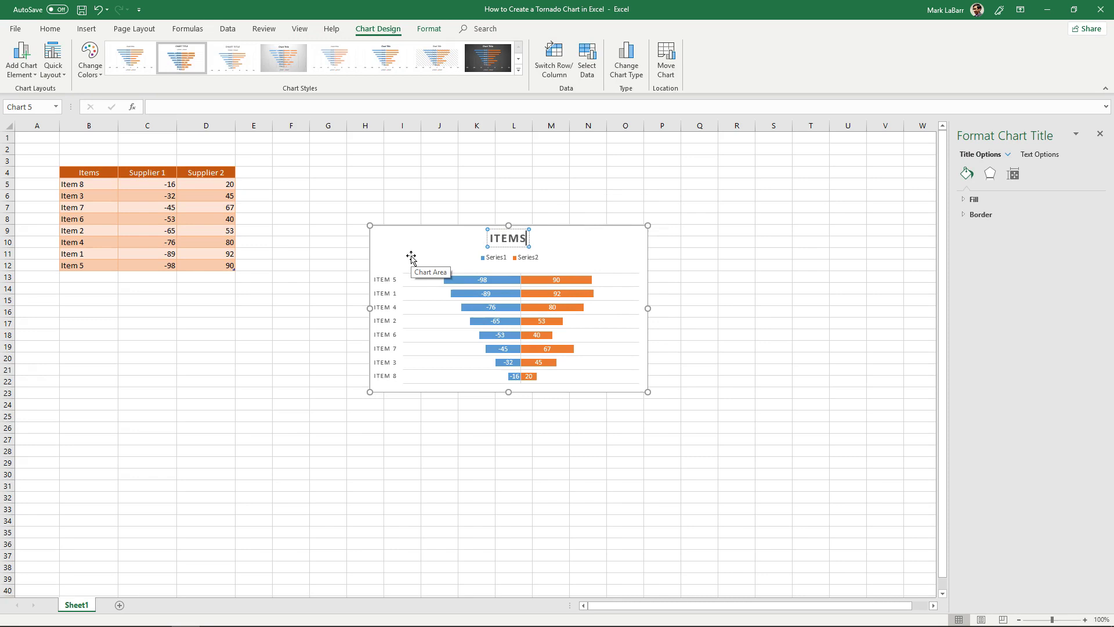
{"action": "left_click", "coordinate": [441, 219]}
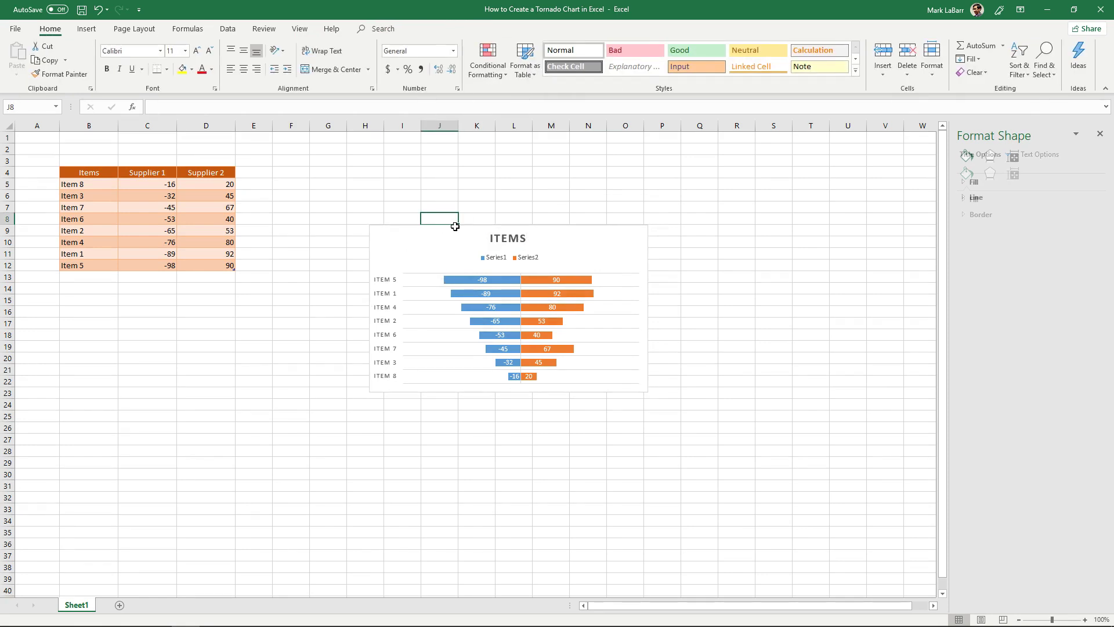
Give the Supplier 1 data labels the custom number format ###0;###0.
{"action": "left_click", "coordinate": [486, 282]}
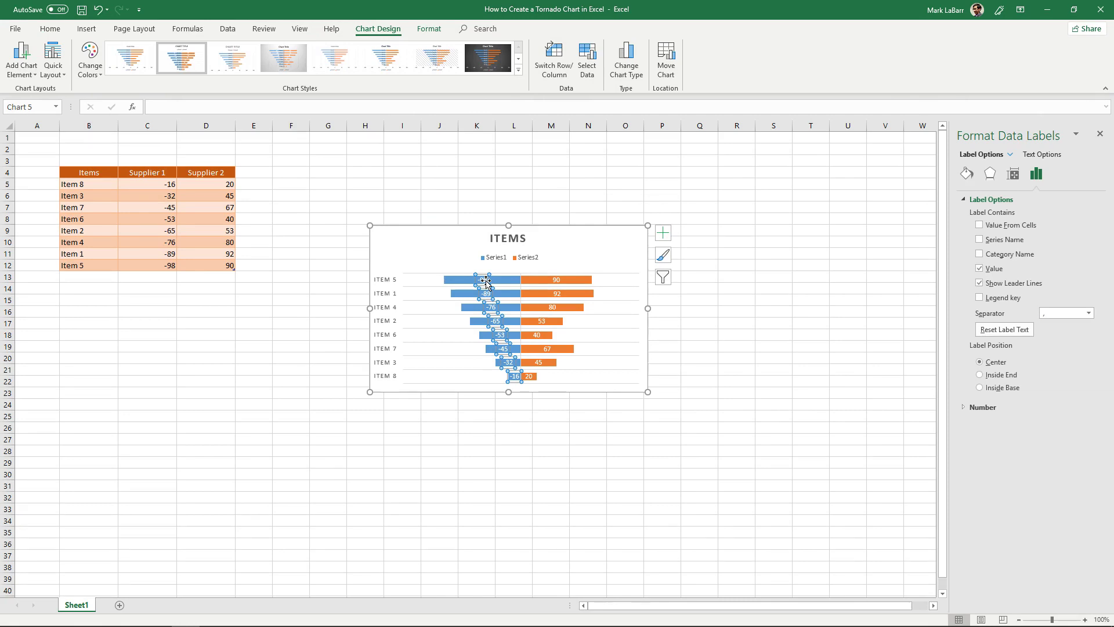
{"action": "left_click", "coordinate": [962, 408]}
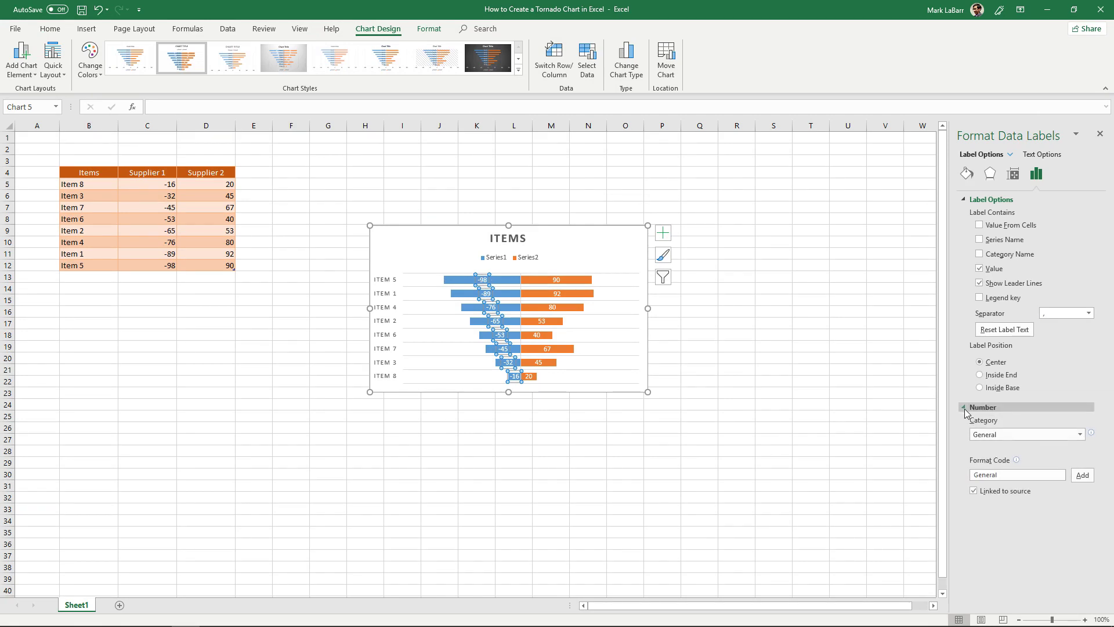
{"action": "left_click", "coordinate": [1036, 433]}
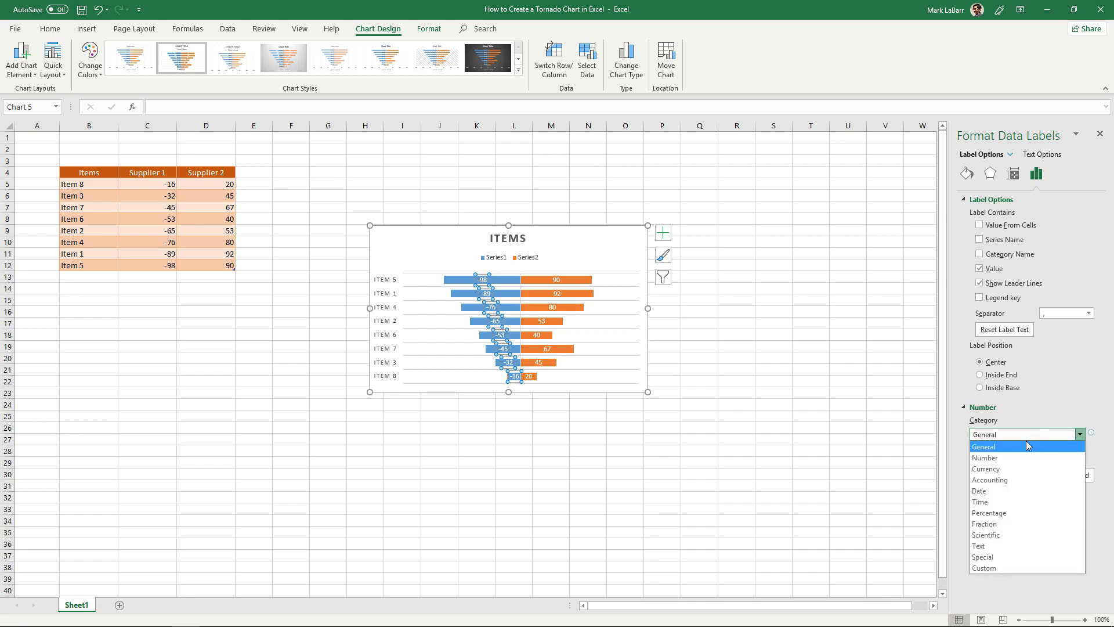
{"action": "left_click", "coordinate": [1000, 564]}
{"action": "left_click", "coordinate": [1042, 465]}
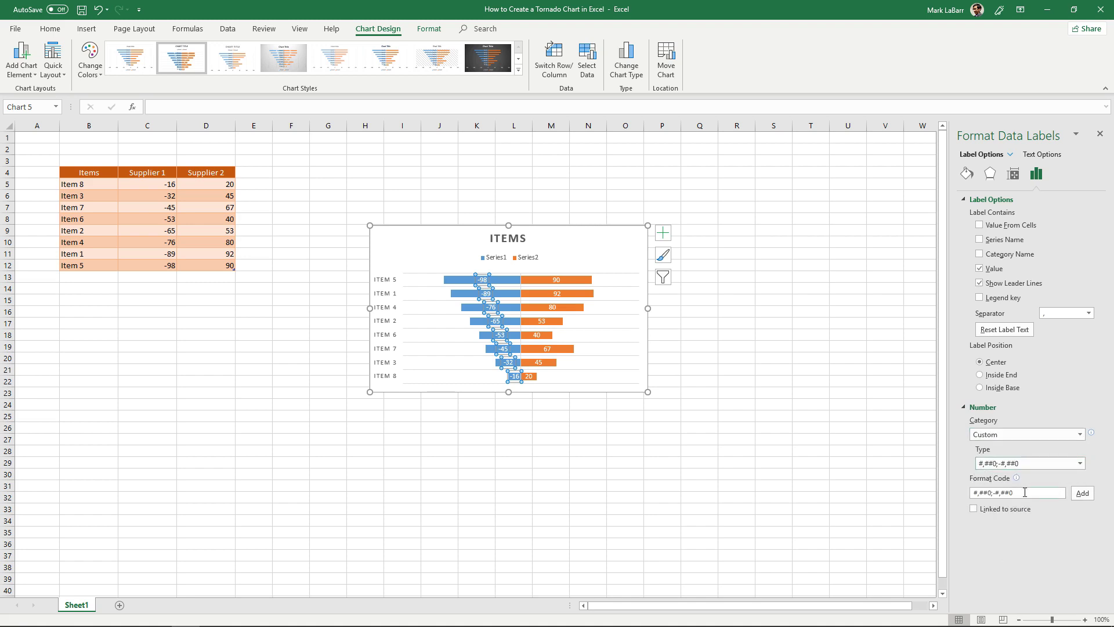
{"action": "left_click", "coordinate": [1025, 464]}
{"action": "left_click_drag", "start_coordinate": [1010, 492], "coordinate": [926, 492]}
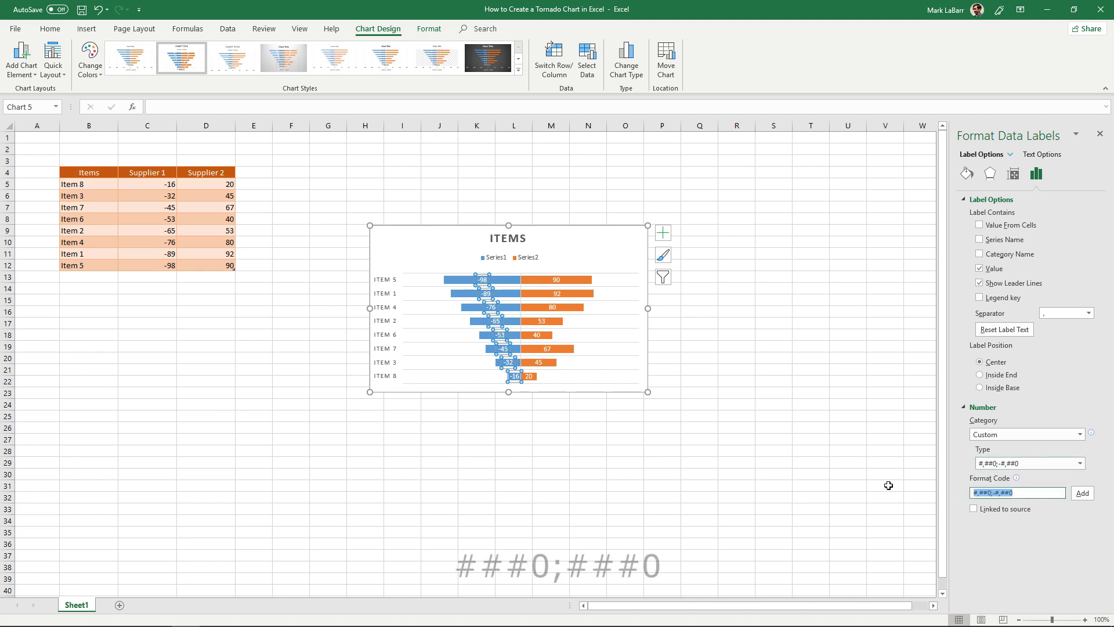
{"action": "type", "text": "###0"}
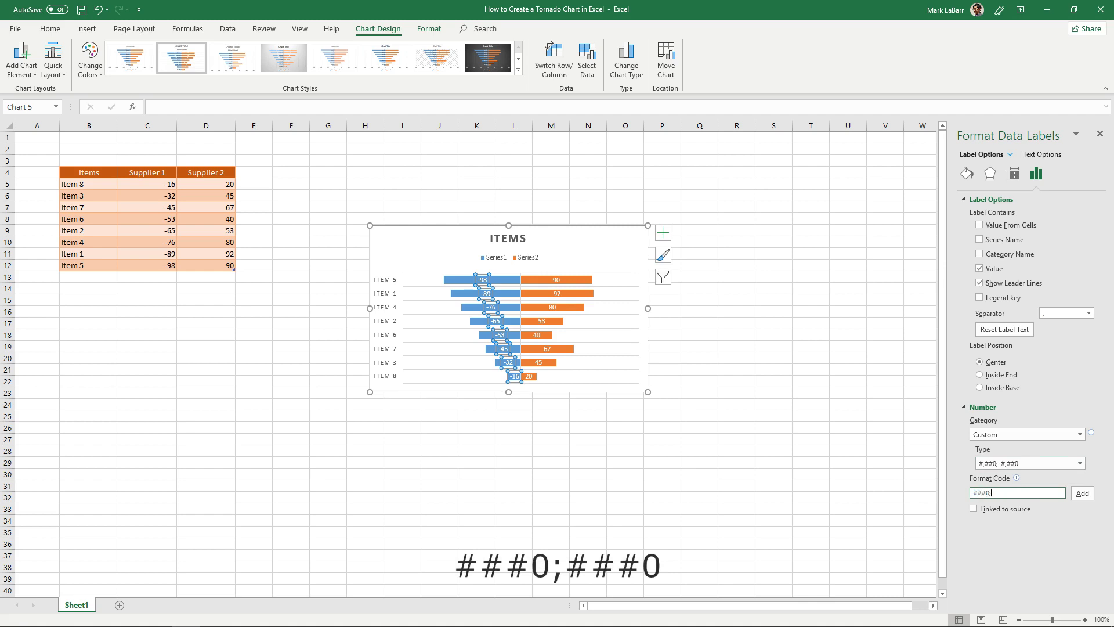
{"action": "type", "text": "#"}
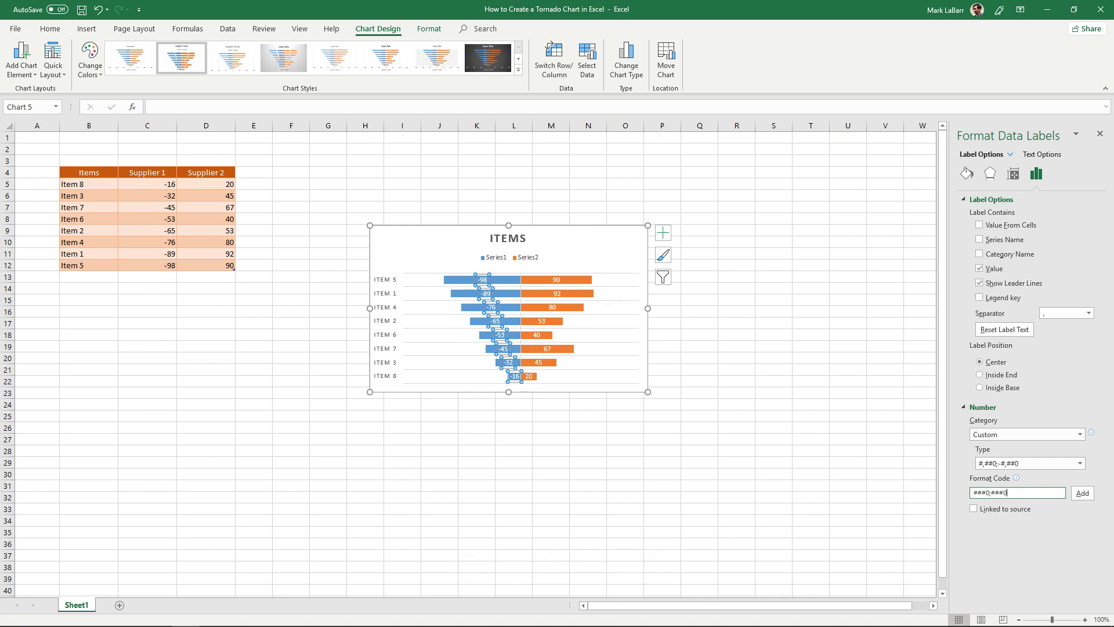
{"action": "left_click", "coordinate": [1083, 495]}
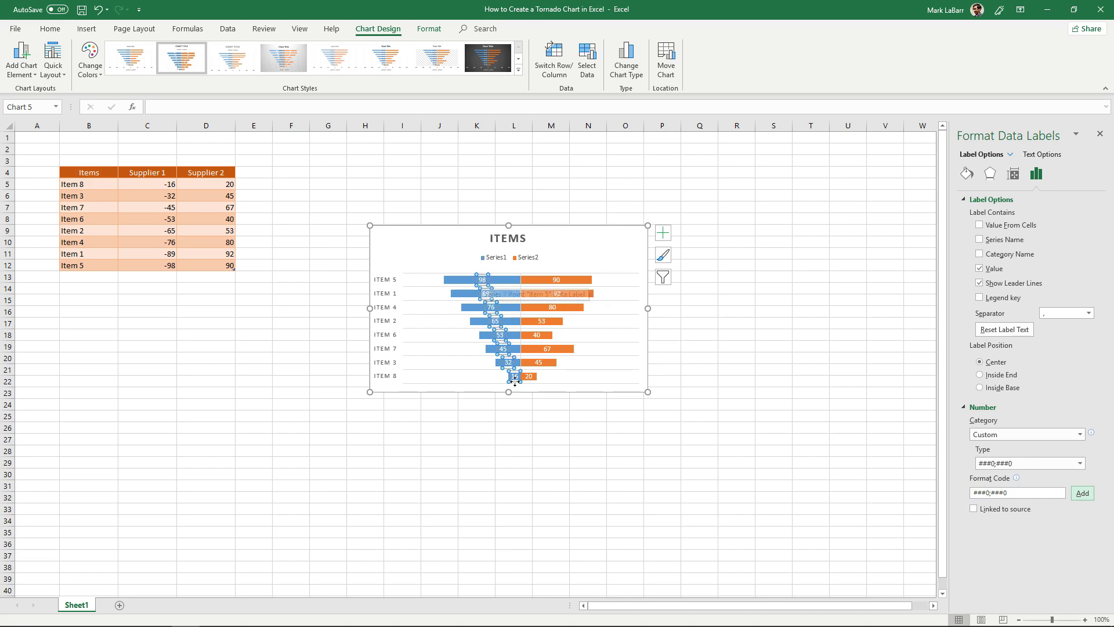
{"action": "left_click", "coordinate": [552, 185]}
Drag the chart a little left, closer to the supplier table.
{"action": "left_click", "coordinate": [691, 299]}
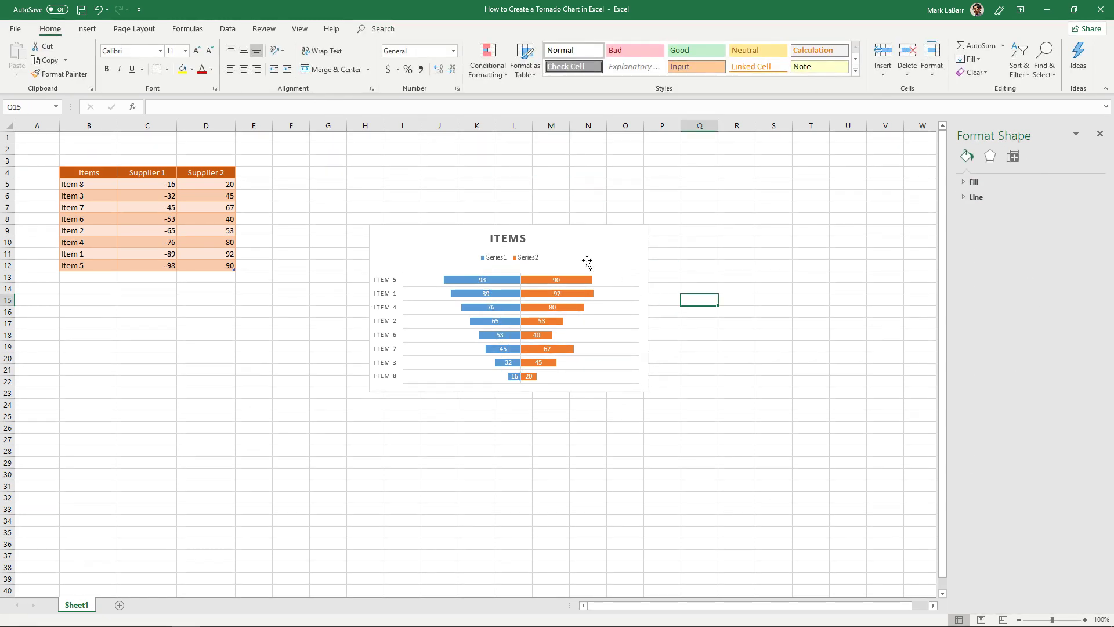
{"action": "left_click_drag", "start_coordinate": [587, 239], "coordinate": [529, 247]}
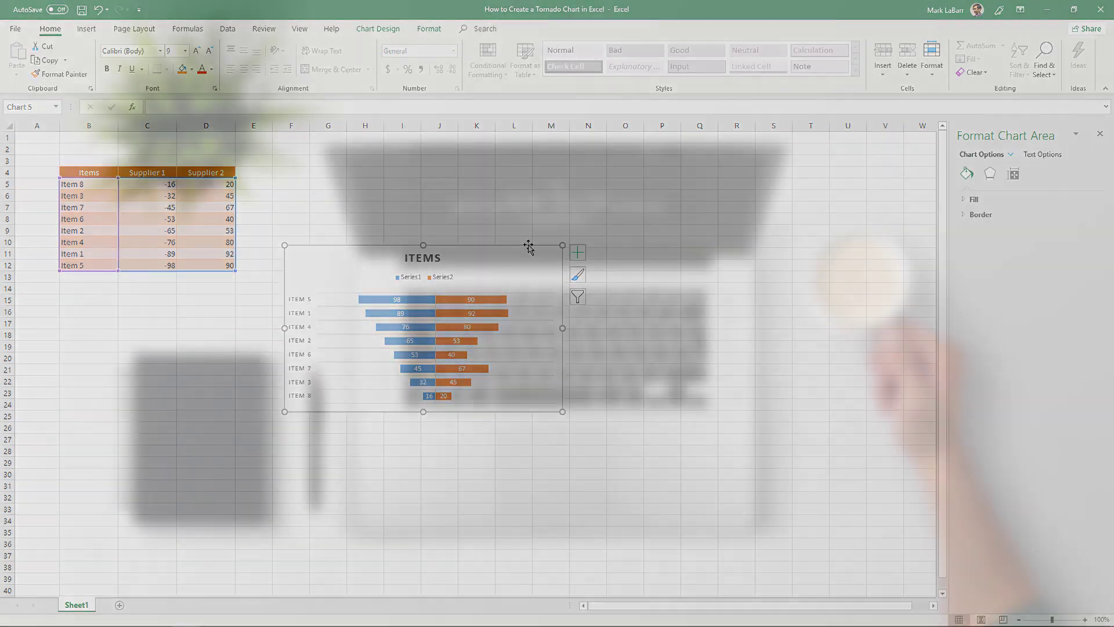